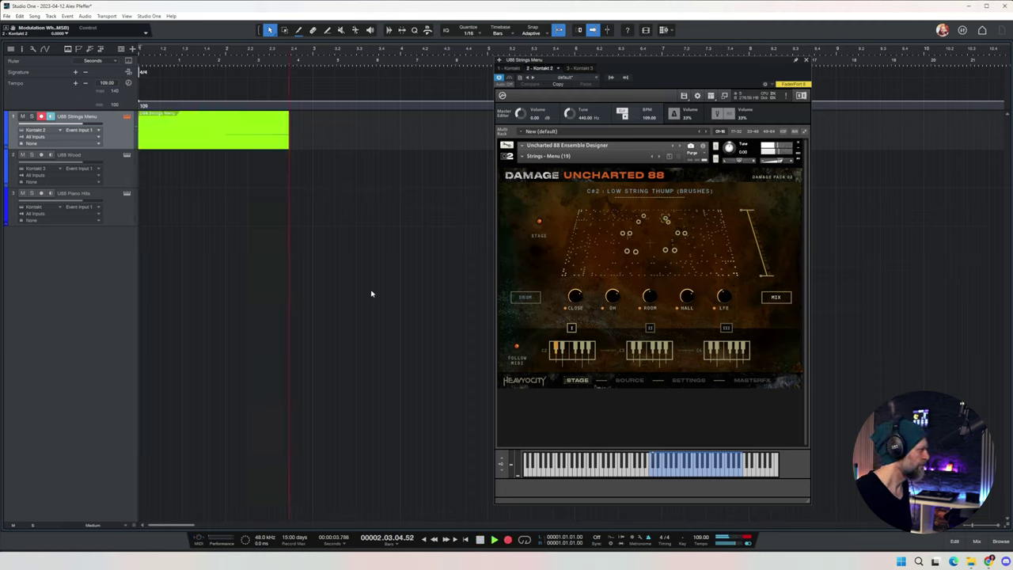
Stop recording, cut everything before bar 2 from the U88 Strings Menu part, and duplicate the part
key(space)
key(3)
click(227, 118)
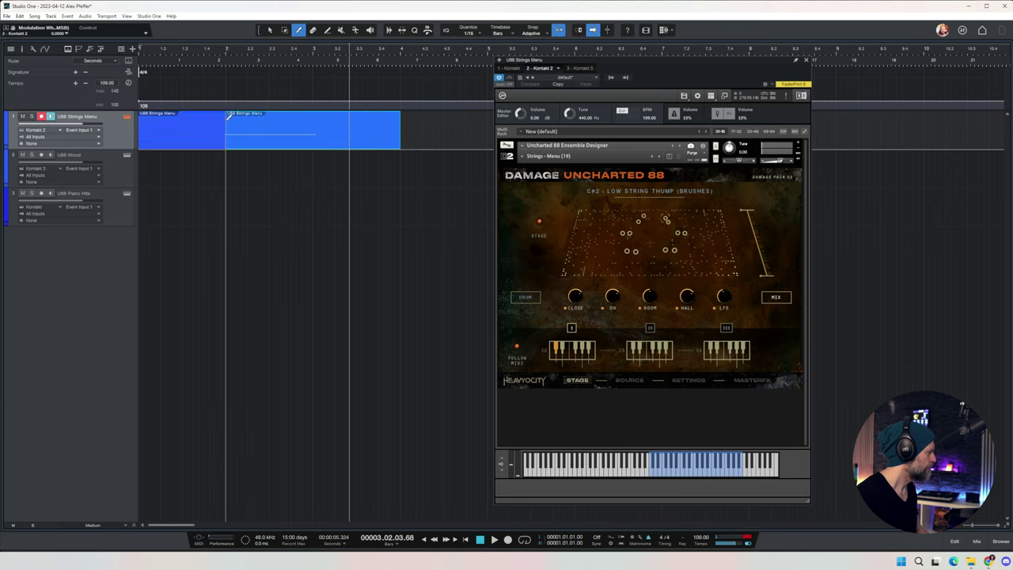
key(4)
click(203, 140)
key(1)
click(311, 194)
key(w)
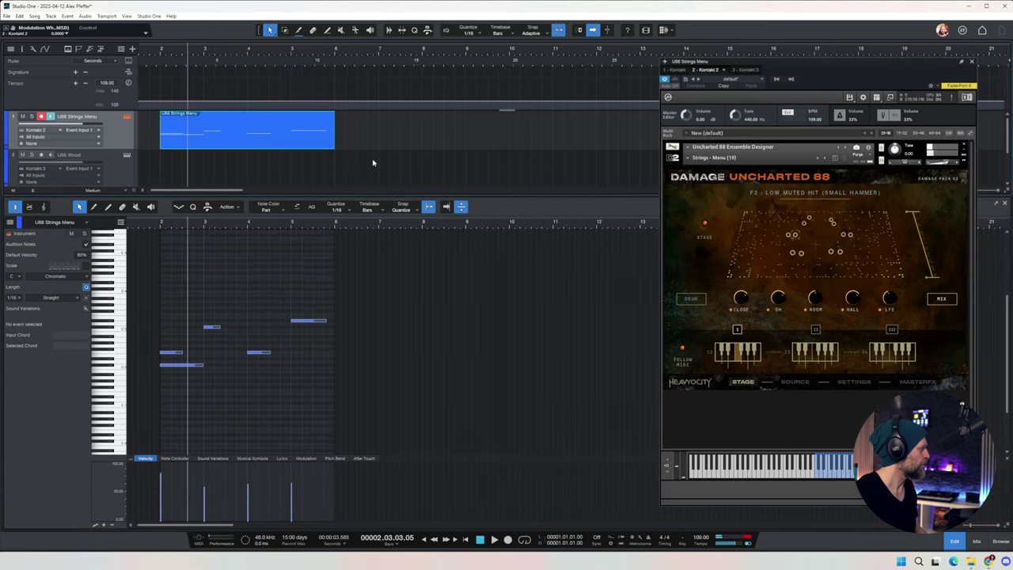
key(d)
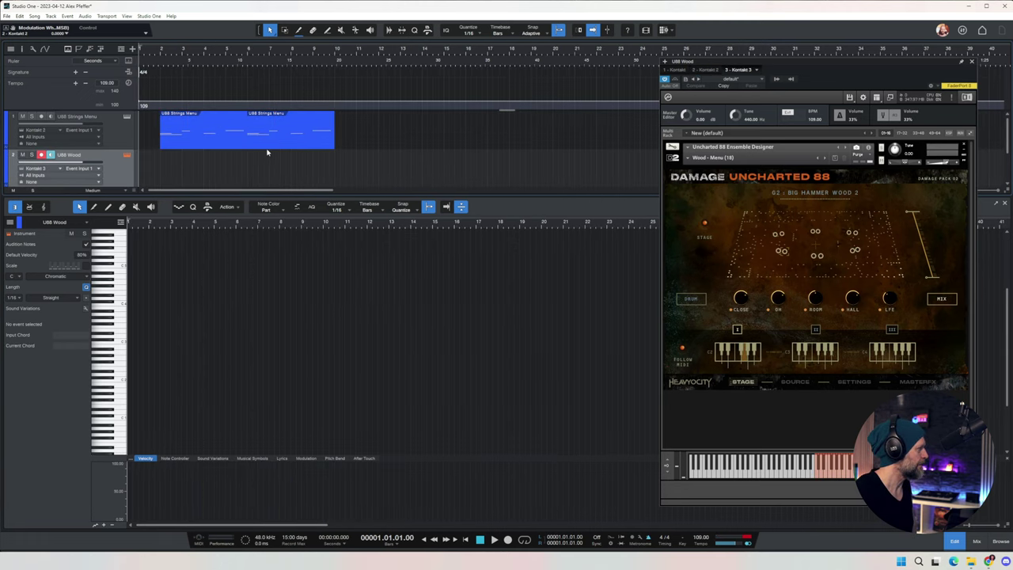
Record a hammer pattern on the U88 Wood track and remove the piece before bar 2
key(KP_Multiply)
key(space)
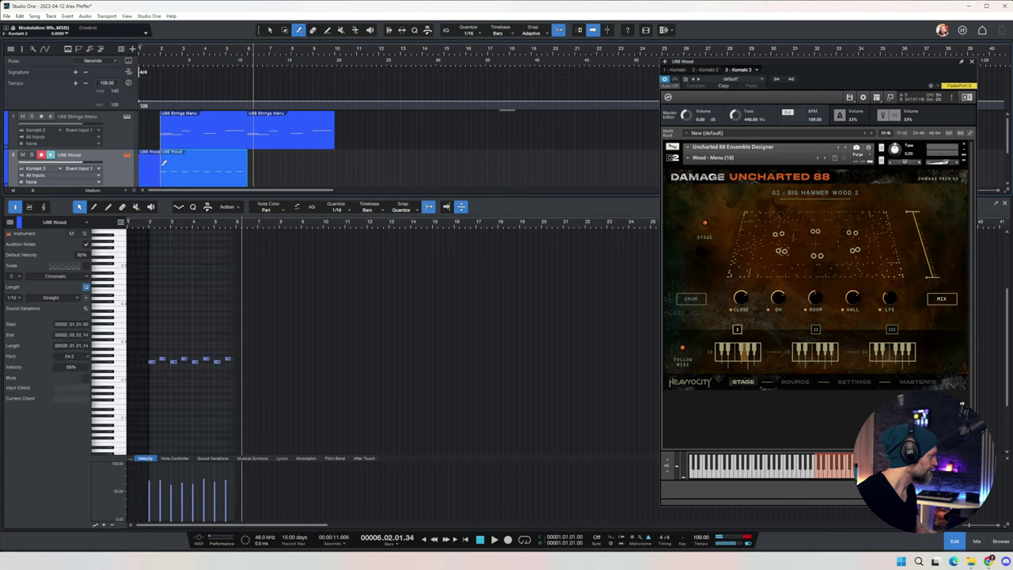
click(165, 162)
key(1)
click(149, 168)
key(Delete)
Duplicate the U88 Wood part and play back the strings and wood together
key(d)
key(space)
drag(408, 197, 408, 229)
key(space)
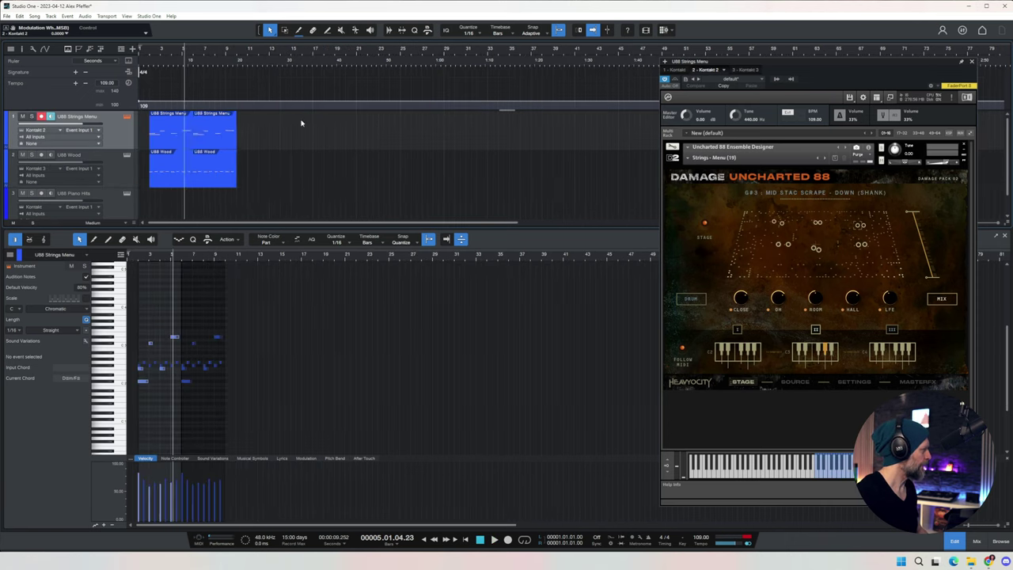
Duplicate all Strings Menu and Wood parts to extend the arrangement to bar 18, and place the playhead at bar 10
drag(302, 122, 162, 185)
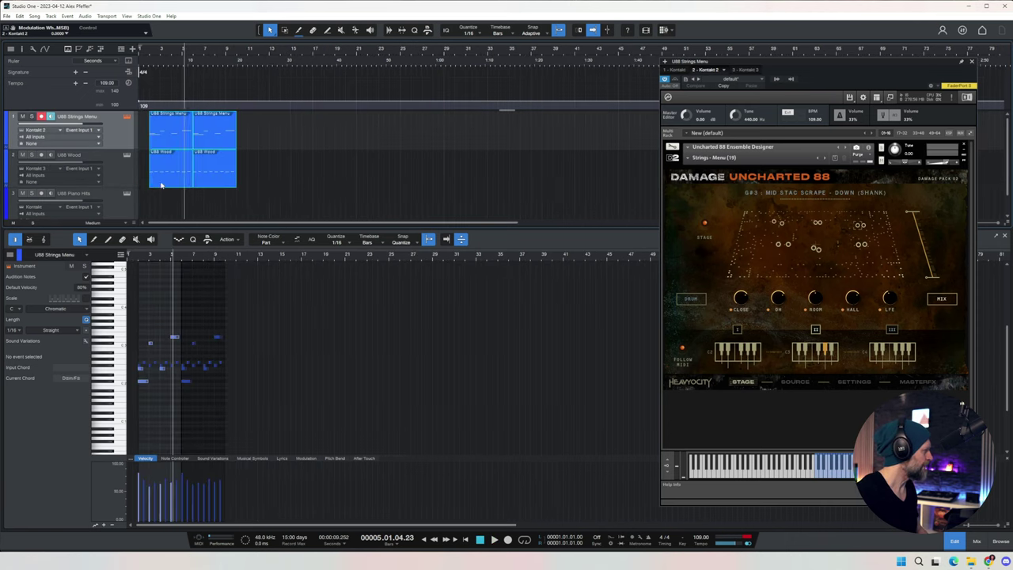
key(d)
click(238, 53)
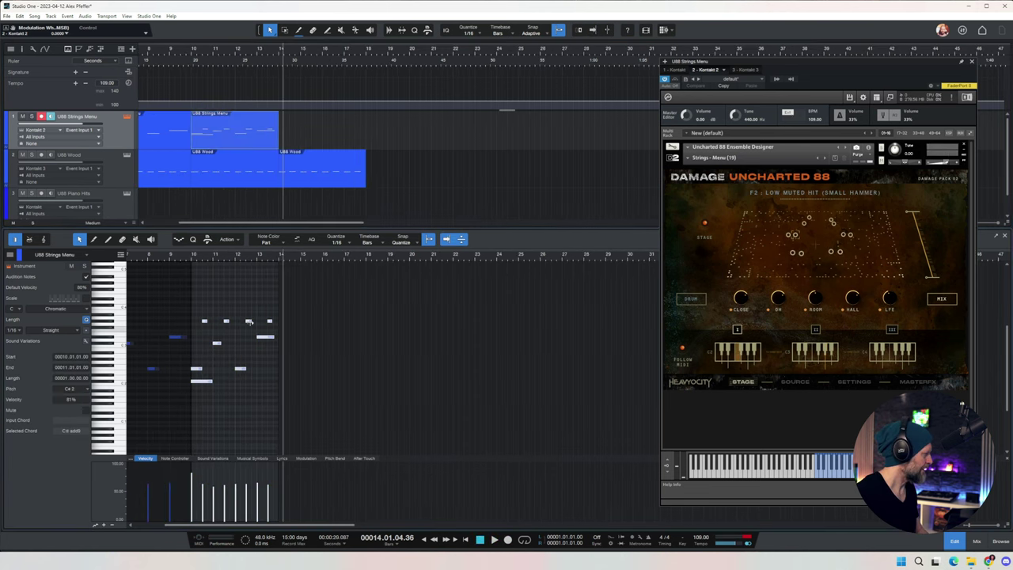
Duplicate the reworked U88 Strings Menu part from bar 10 to bar 14 and return the playhead to bar 10
click(253, 291)
key(d)
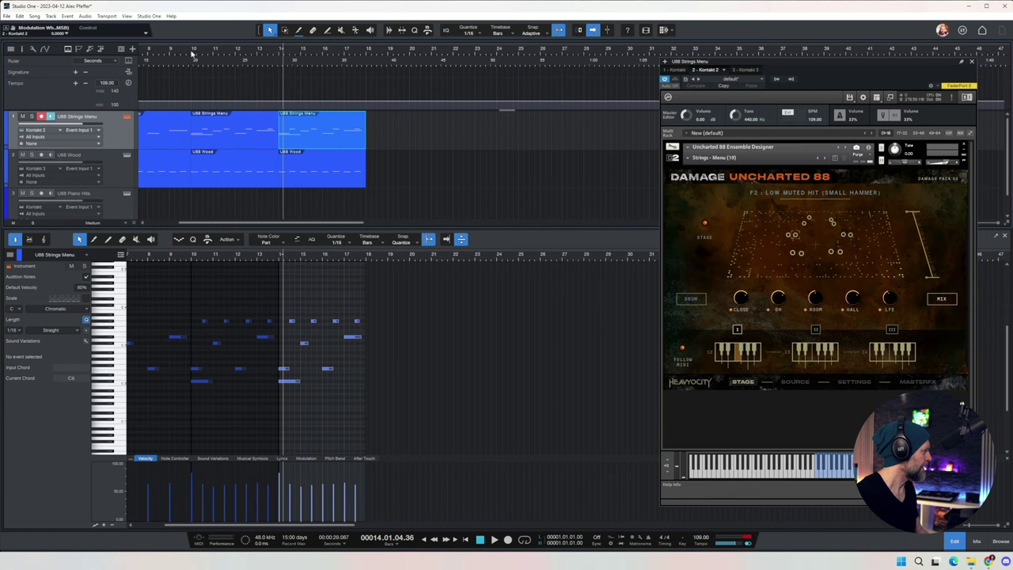
click(192, 54)
Merge the adjoining Strings Menu and Wood parts into eight-bar parts starting at bars 2 and 10
key(w)
key(w)
key(w)
key(e)
key(e)
click(204, 134)
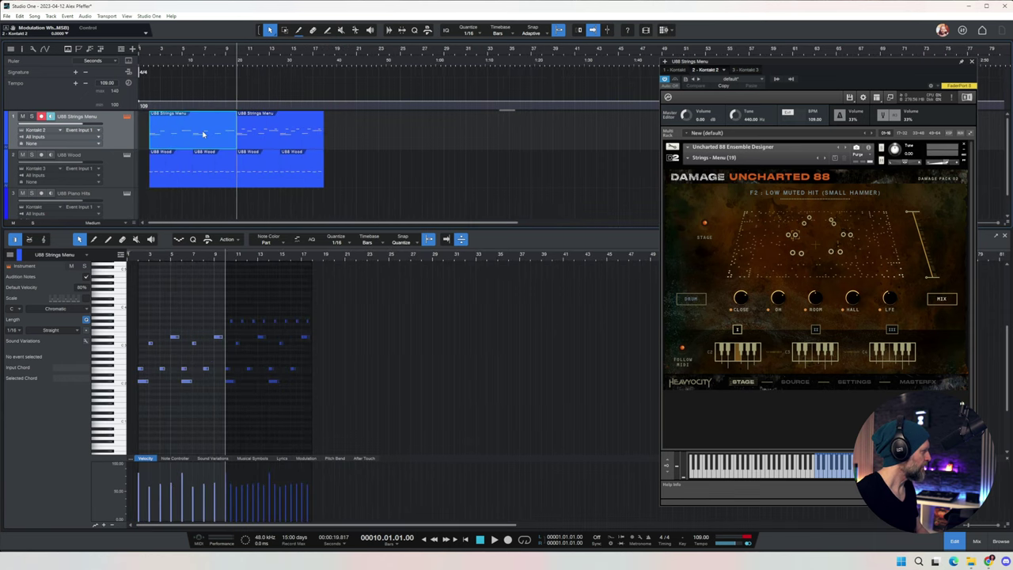
drag(399, 165, 256, 182)
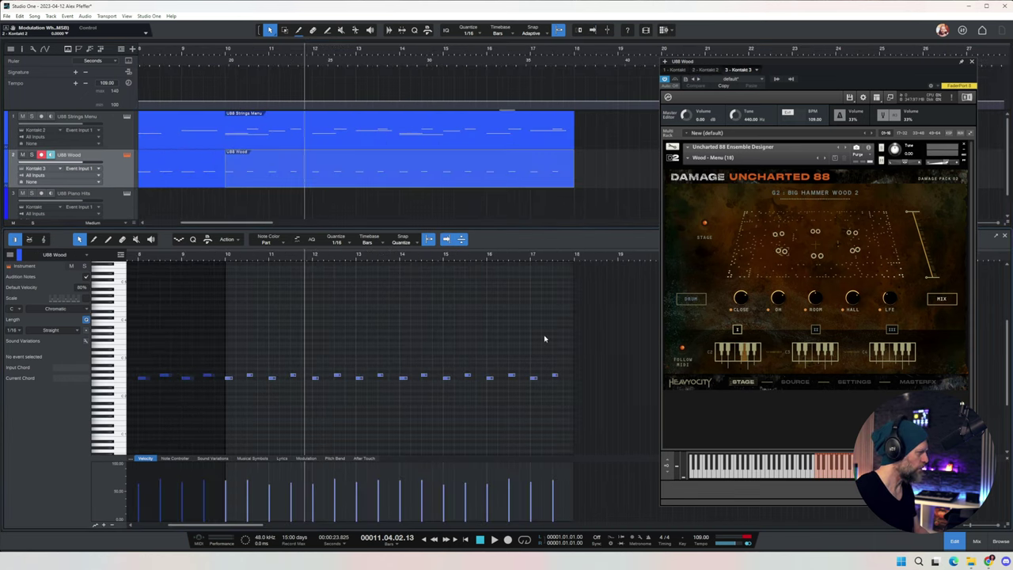
Double the U88 Wood pattern in bars 10 to 18 by copying its notes offset by one beat, and play it back
drag(607, 345, 228, 379)
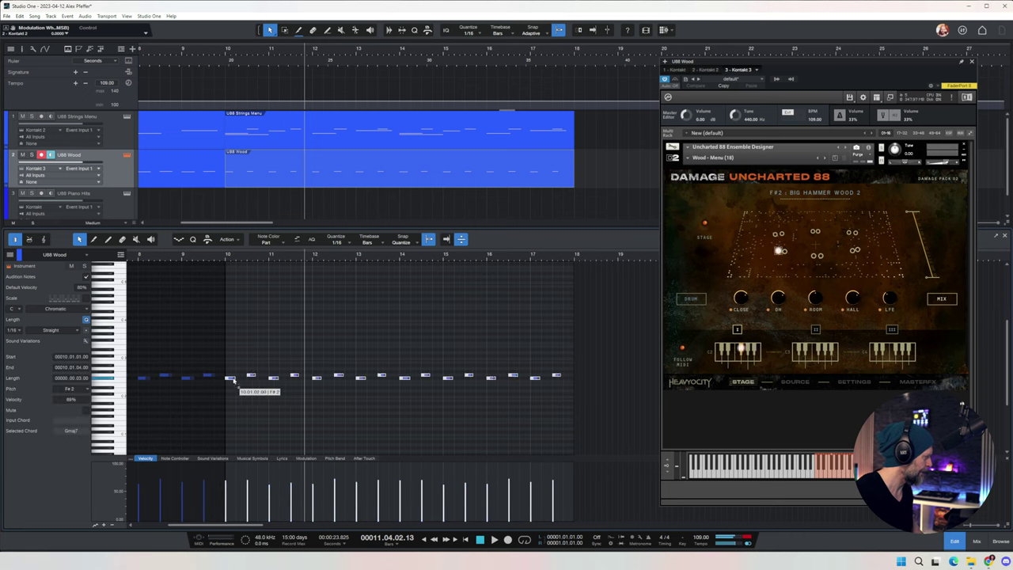
click(216, 275)
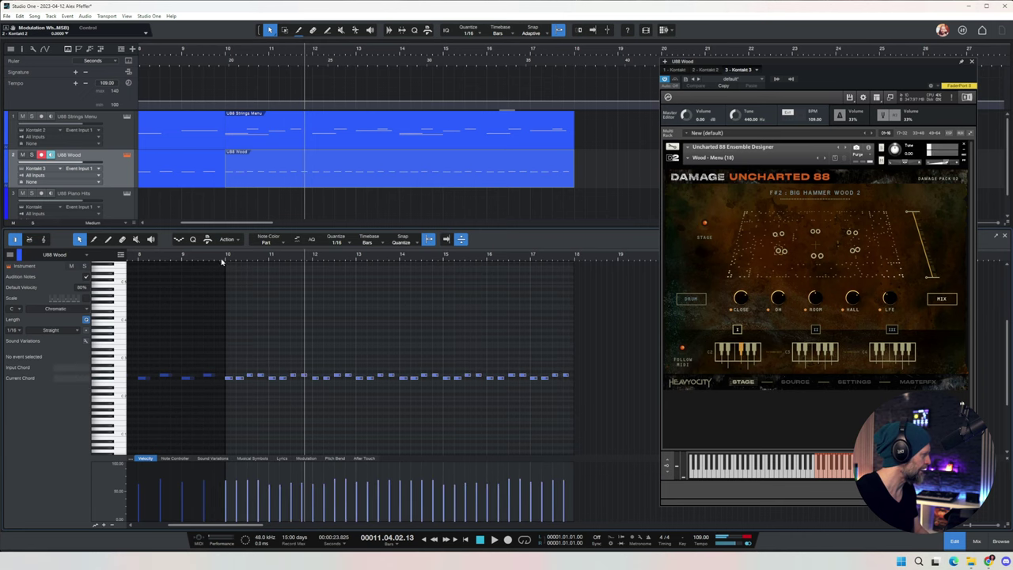
key(space)
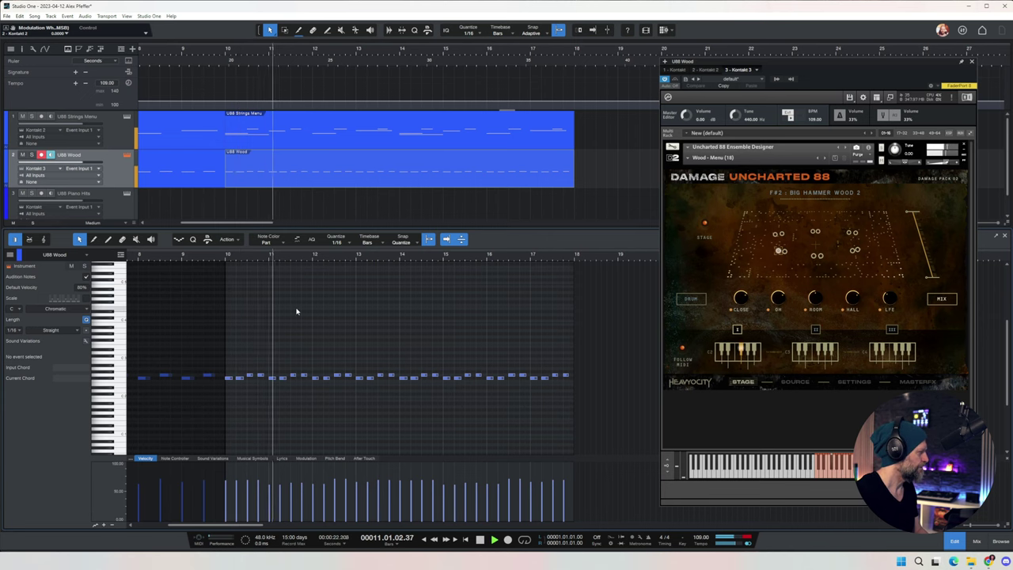
key(space)
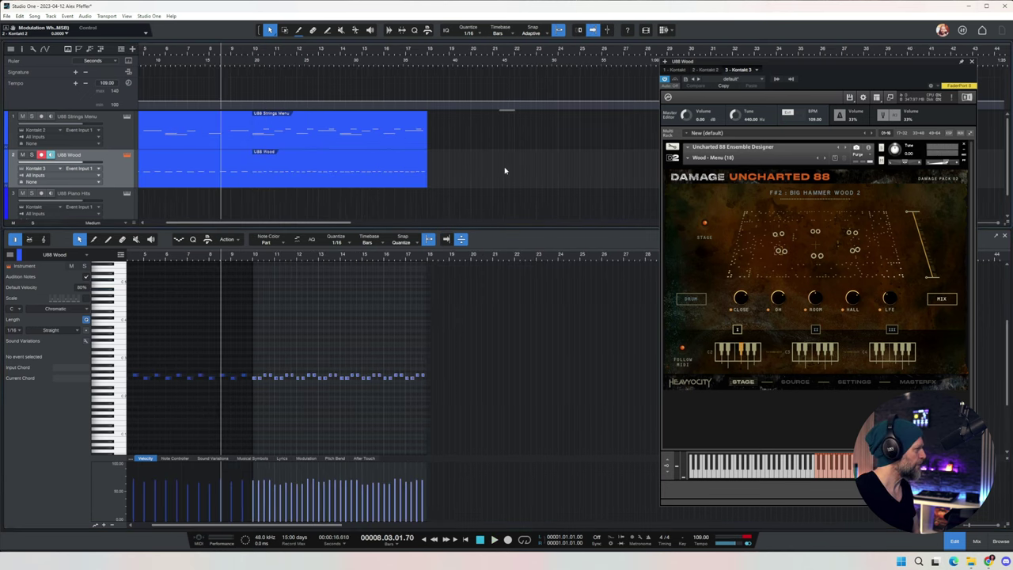
Record a short two-note fill at the end of bar 9 on the U88 Wood track
key(KP_Subtract)
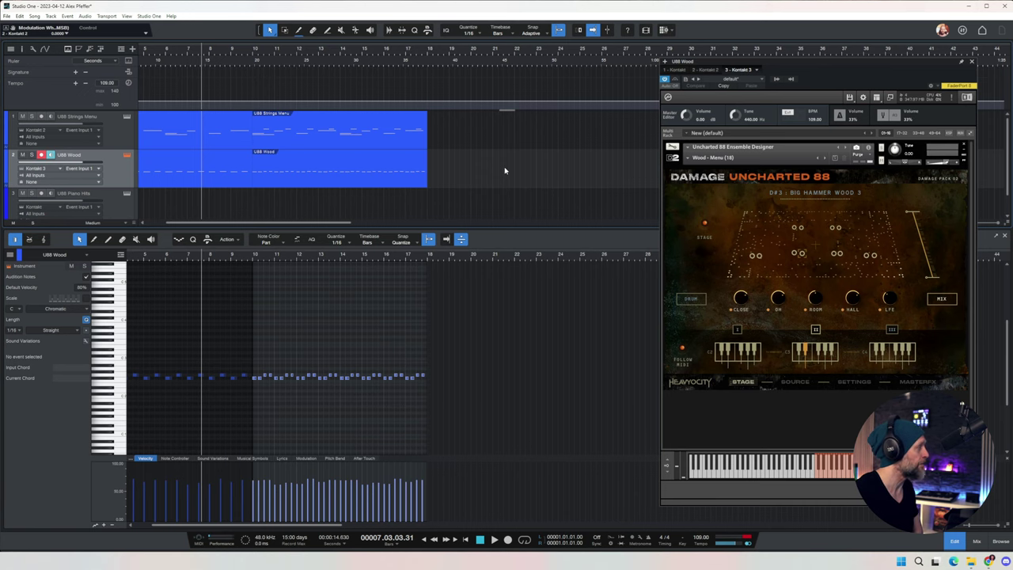
key(KP_Multiply)
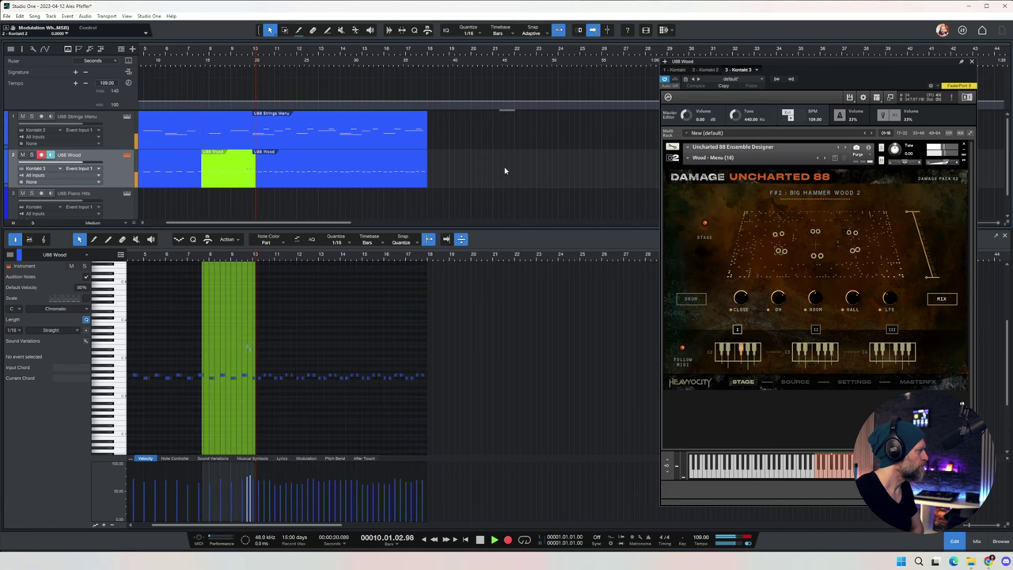
key(space)
Quantize the two fill notes at the end of bar 9 and play back the passage
key(e)
key(e)
drag(222, 337, 208, 354)
key(q)
key(w)
key(w)
click(244, 59)
key(space)
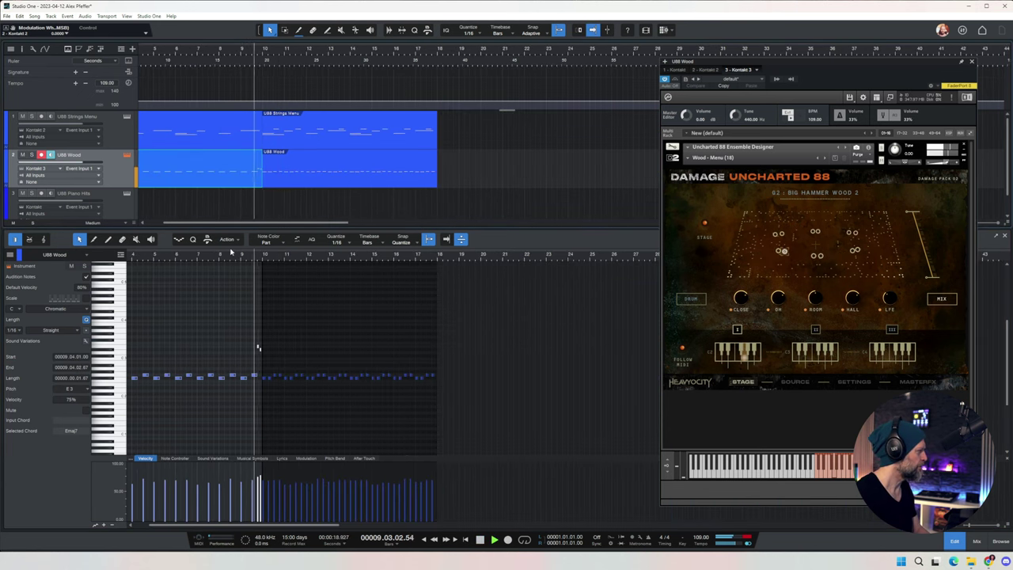
Repeat the two-note wood fill at the ends of bars 11, 13 and 15, and play the section
key(e)
key(e)
drag(307, 314, 296, 346)
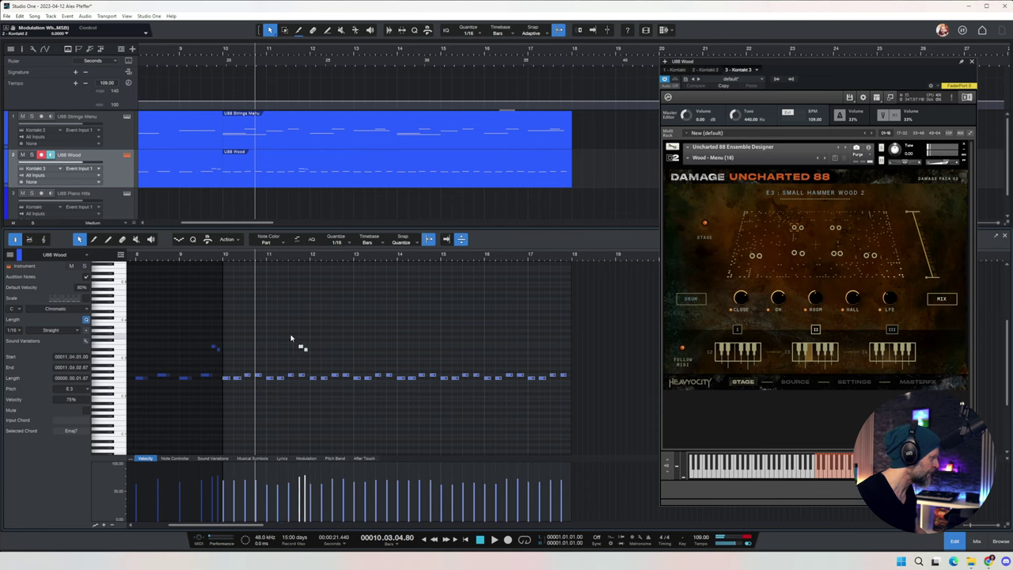
key(space)
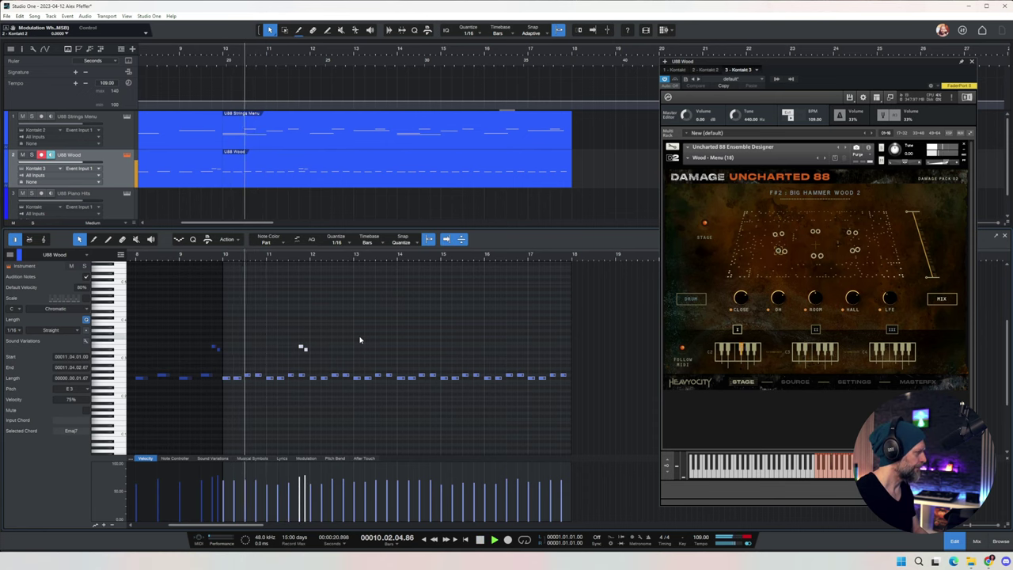
drag(342, 330, 389, 348)
drag(445, 326, 474, 350)
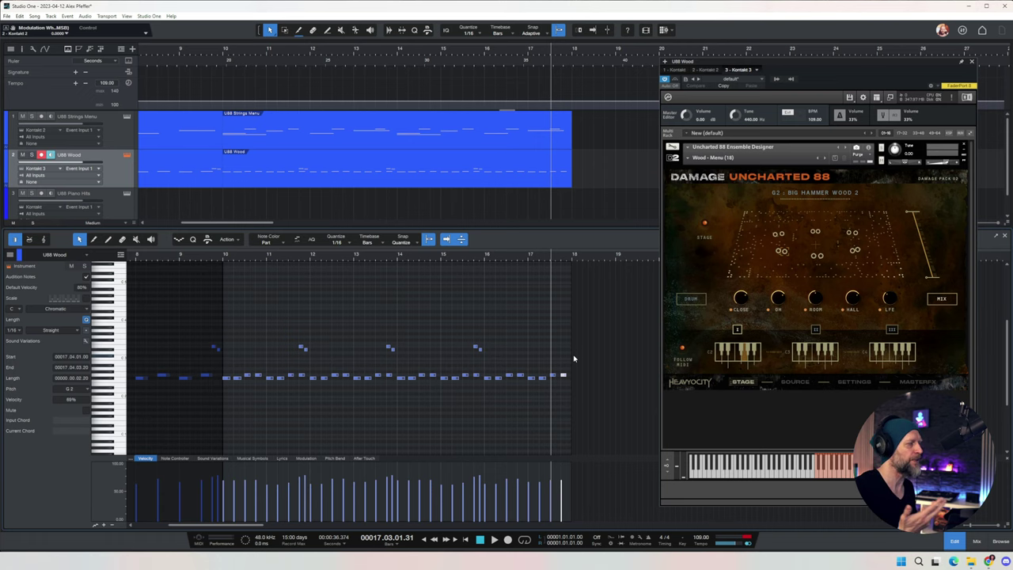
Record closing fills in bar 17 on the U88 Wood and U88 Strings Menu tracks, and play back from bar 10
click(478, 257)
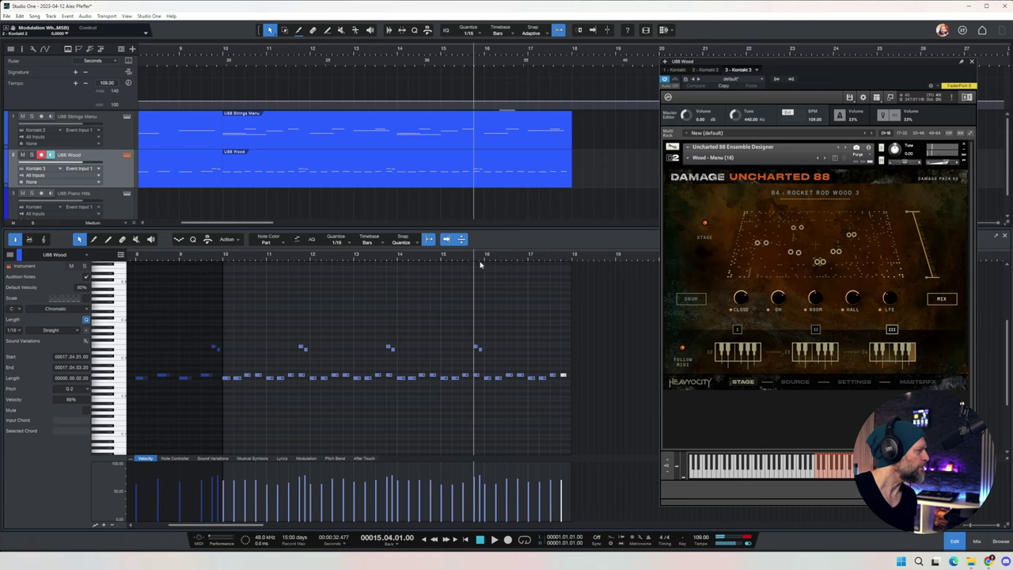
key(KP_Subtract)
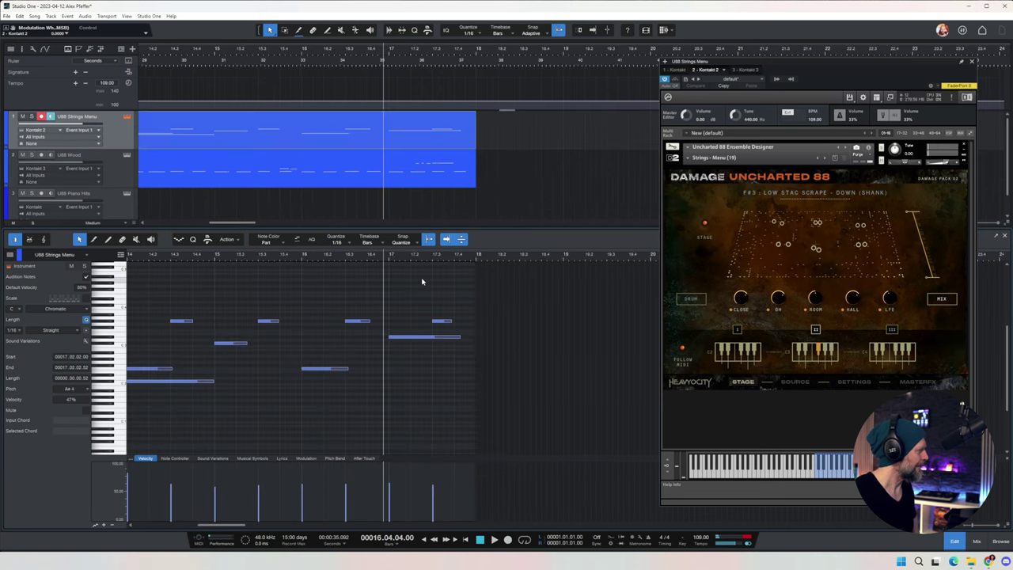
key(KP_Multiply)
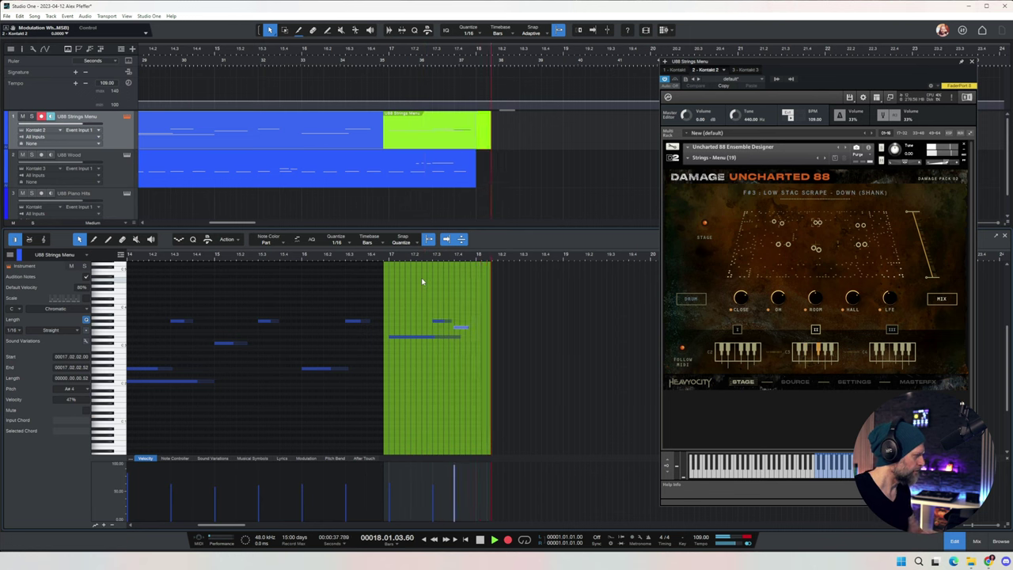
key(space)
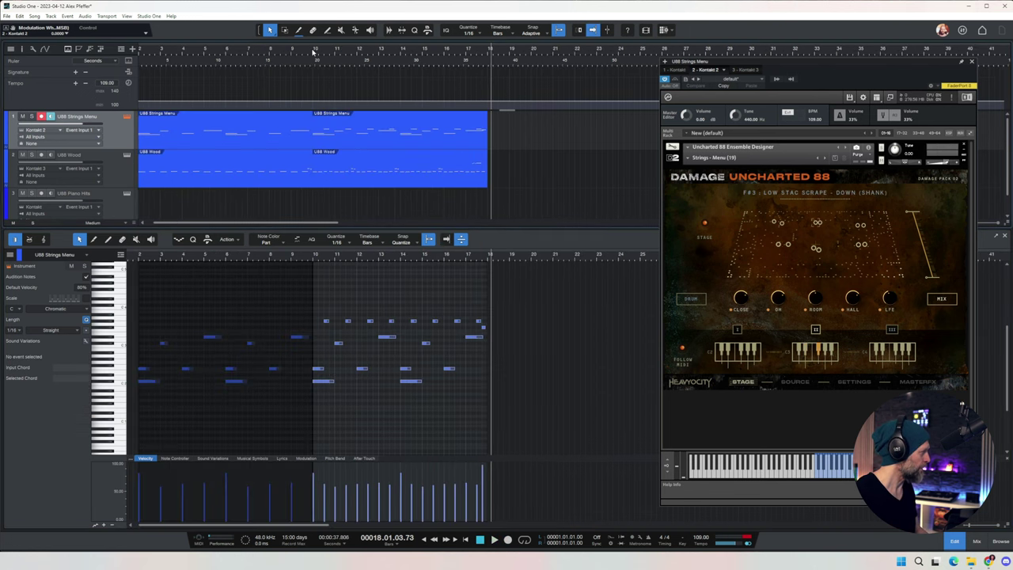
click(314, 53)
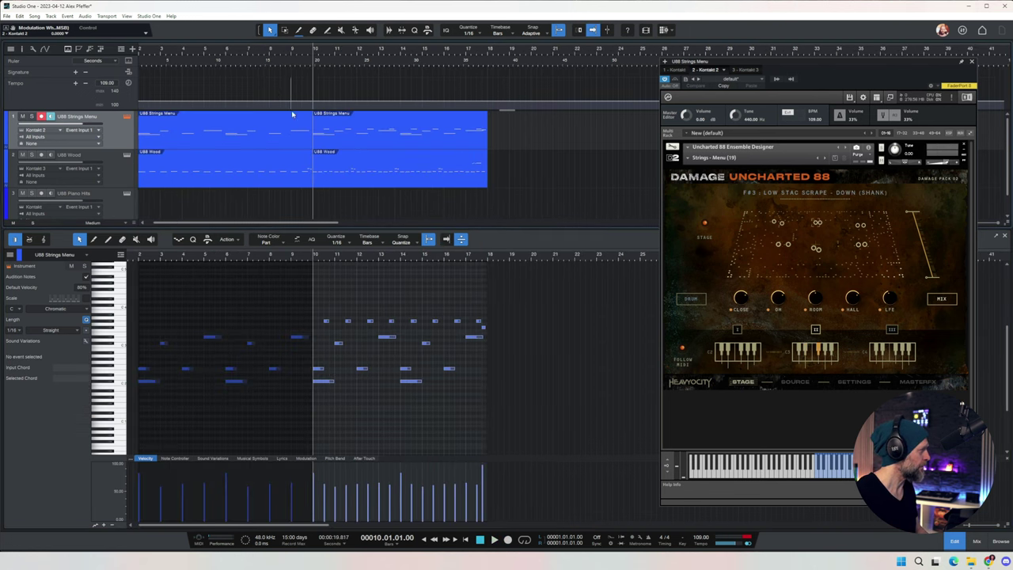
key(space)
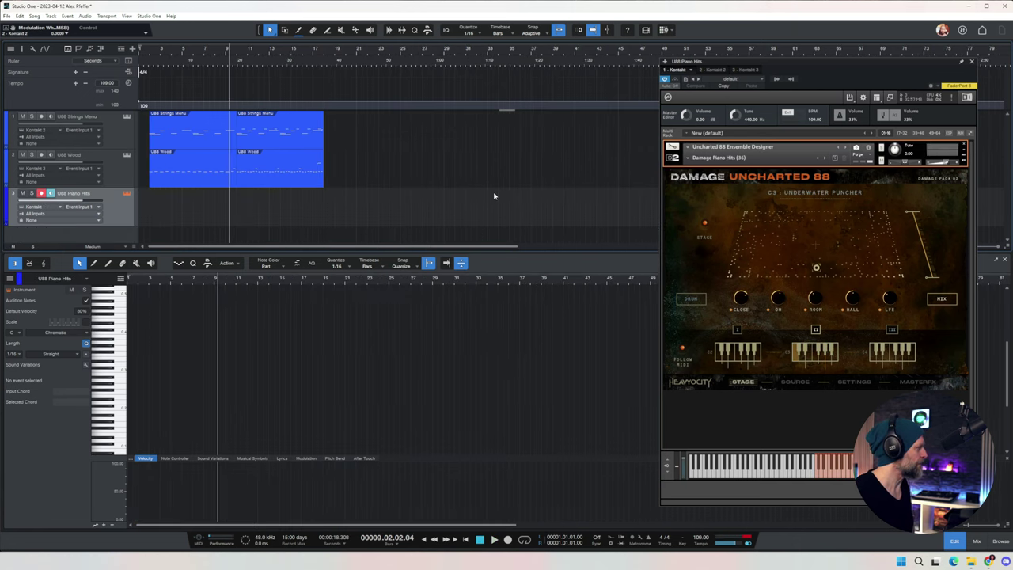
Record a piano hit at bar 10 on the U88 Piano Hits track
key(KP_Subtract)
key(KP_Multiply)
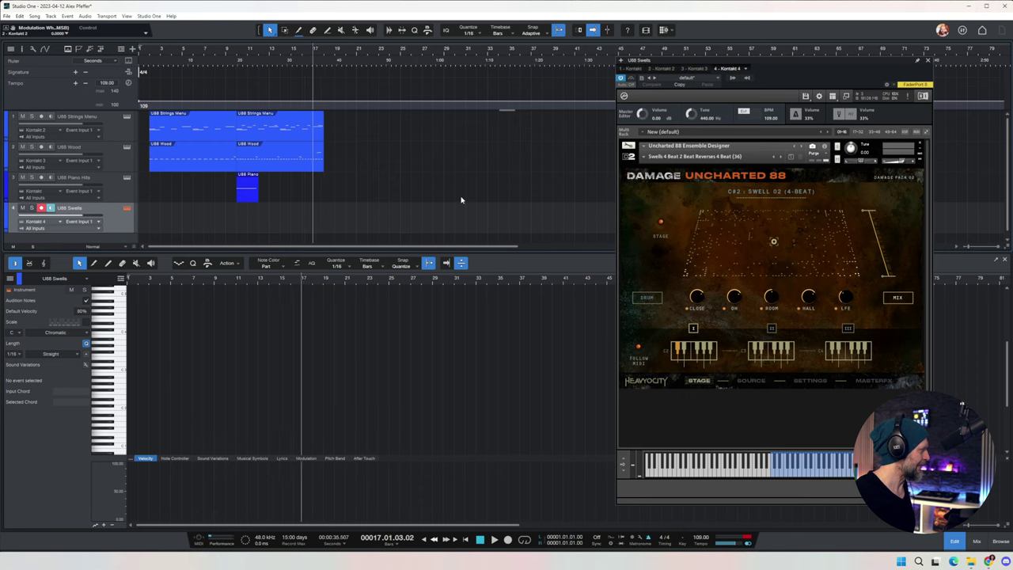
Record a swell from bar 17 on the U88 Swells track, add a piano hit at bar 18, and play back the ending
key(KP_Subtract)
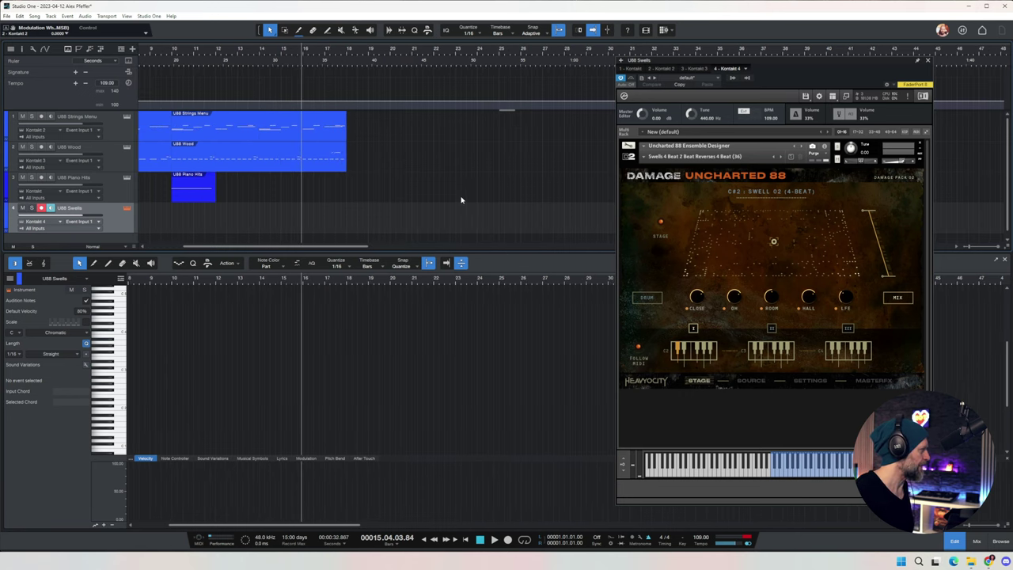
key(KP_Multiply)
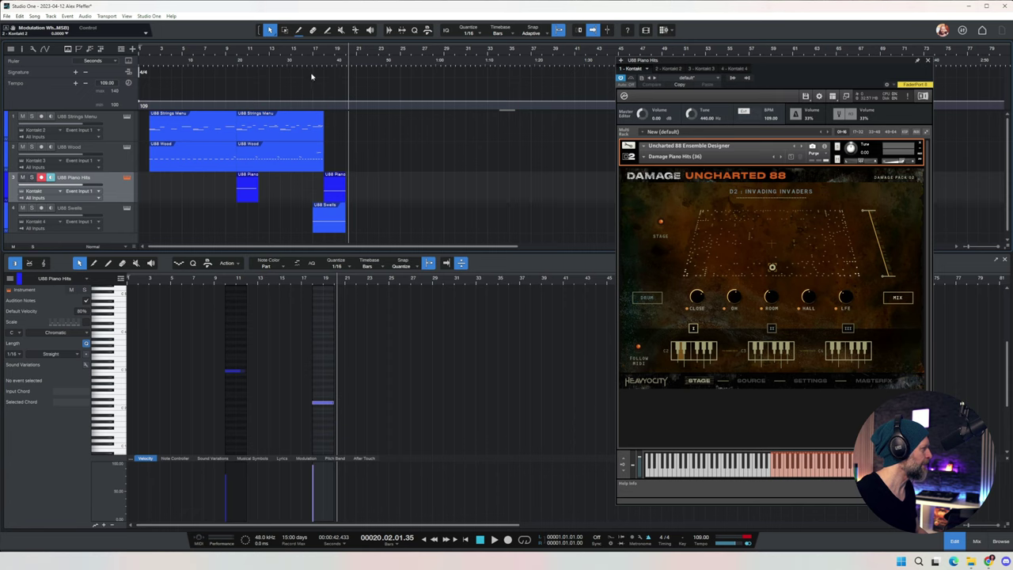
click(305, 53)
key(space)
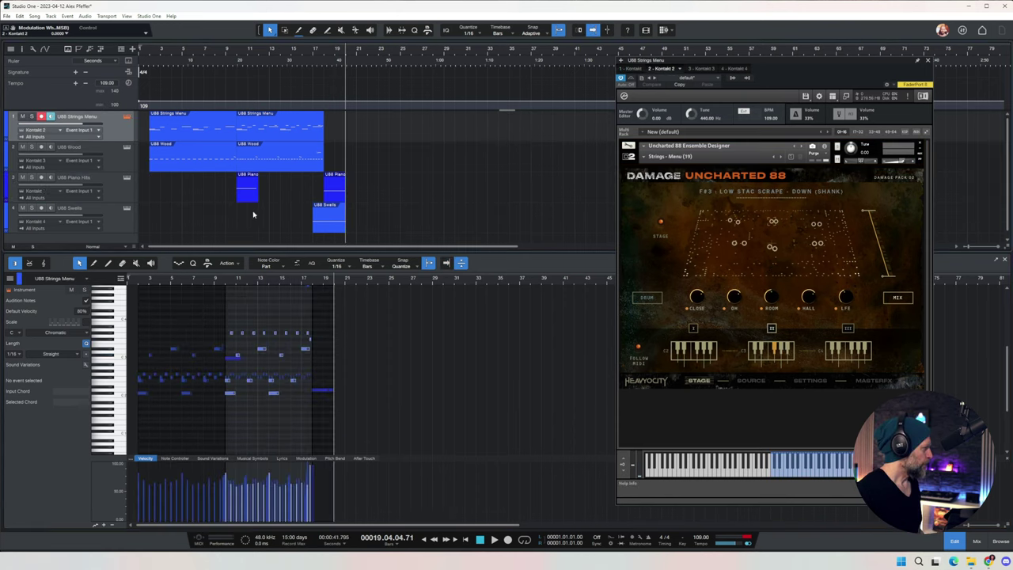
Copy the strings, wood and piano hit parts from the bar 10 section to bar 20, and select the U88 Swells track
drag(248, 217, 372, 129)
click(399, 219)
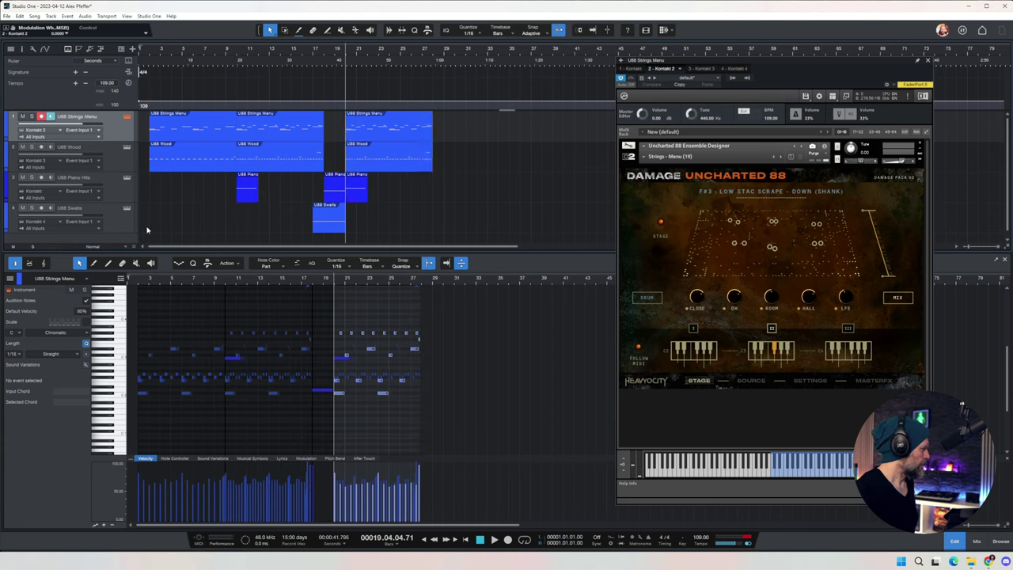
click(125, 227)
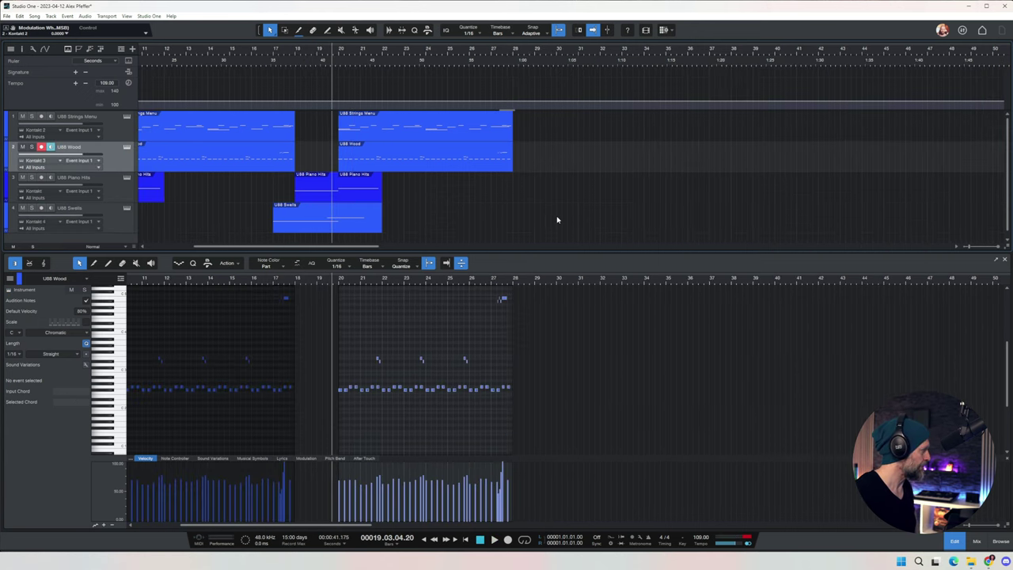
Record additional wood hits from bar 20 on the U88 Wood track and duplicate them through bar 27
key(KP_Multiply)
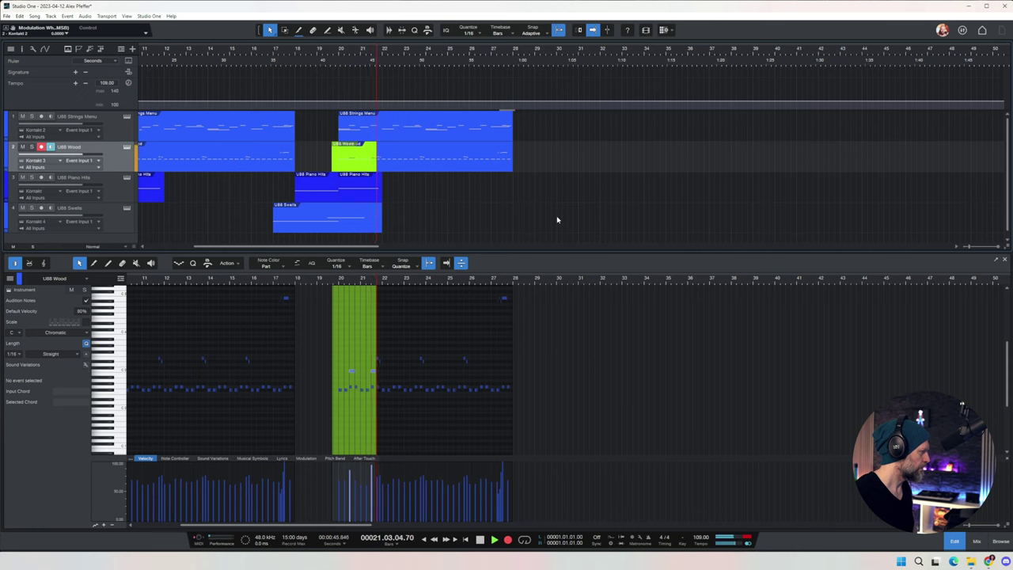
key(space)
drag(474, 364, 316, 376)
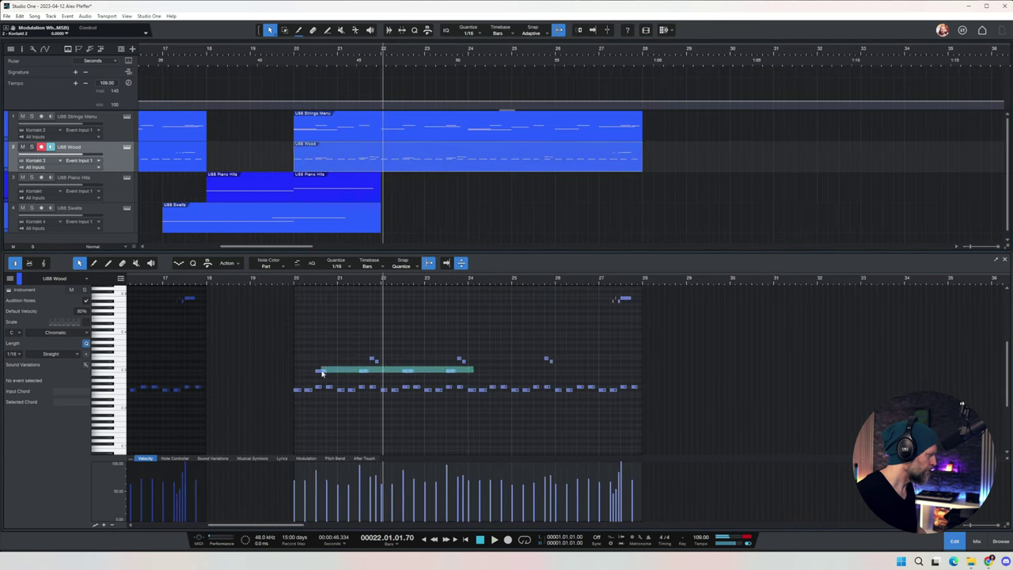
key(d)
Record a layer of steady higher-pitched hits from bar 20 on the U88 Wood track
click(321, 278)
key(space)
key(KP_Multiply)
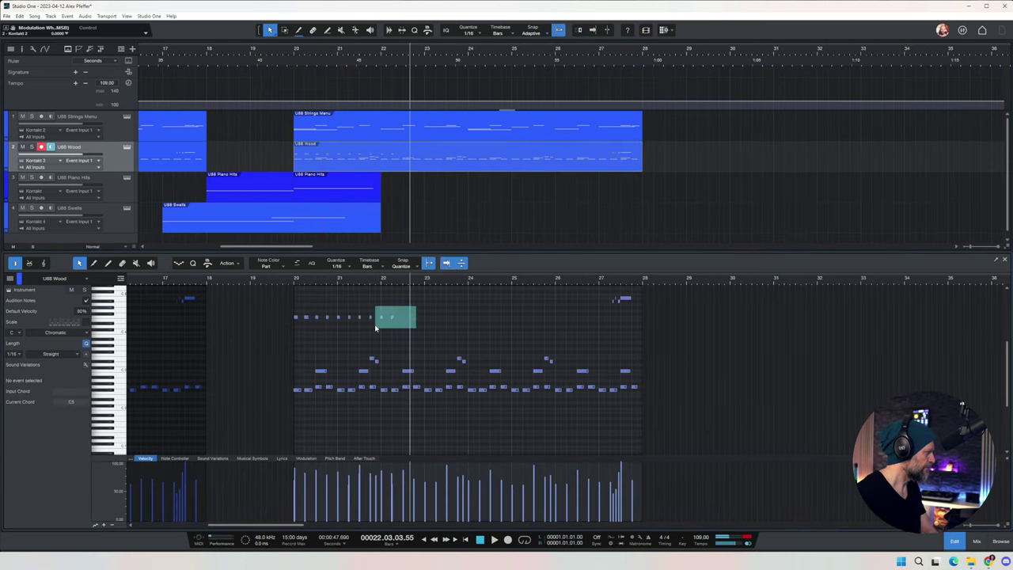
Record a layer of fast steady hits from bar 20 on the U88 Strings Menu track, duplicate it through bar 27 and play it back
click(269, 303)
key(space)
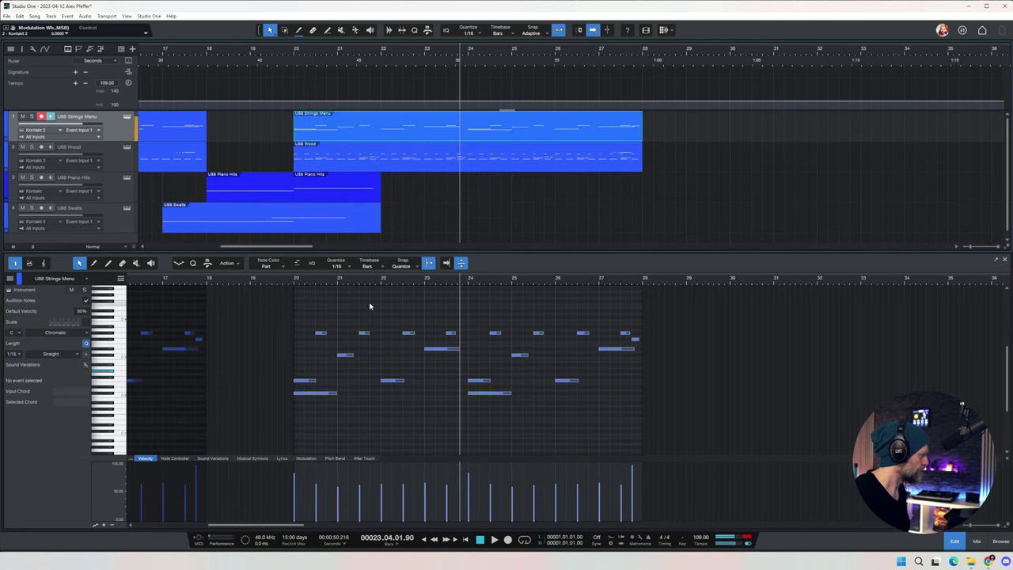
click(251, 277)
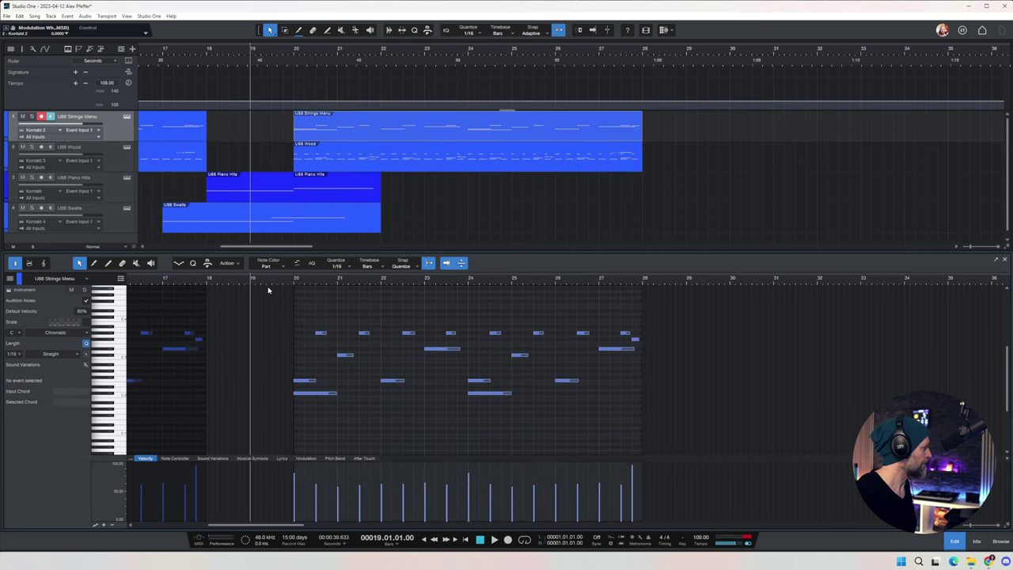
key(KP_Multiply)
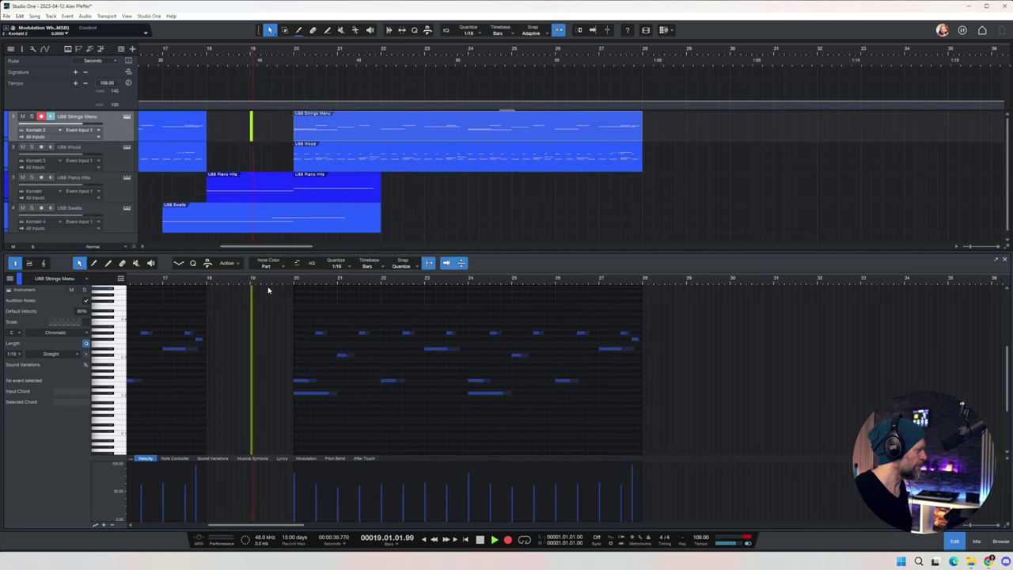
key(space)
key(d)
click(293, 278)
key(space)
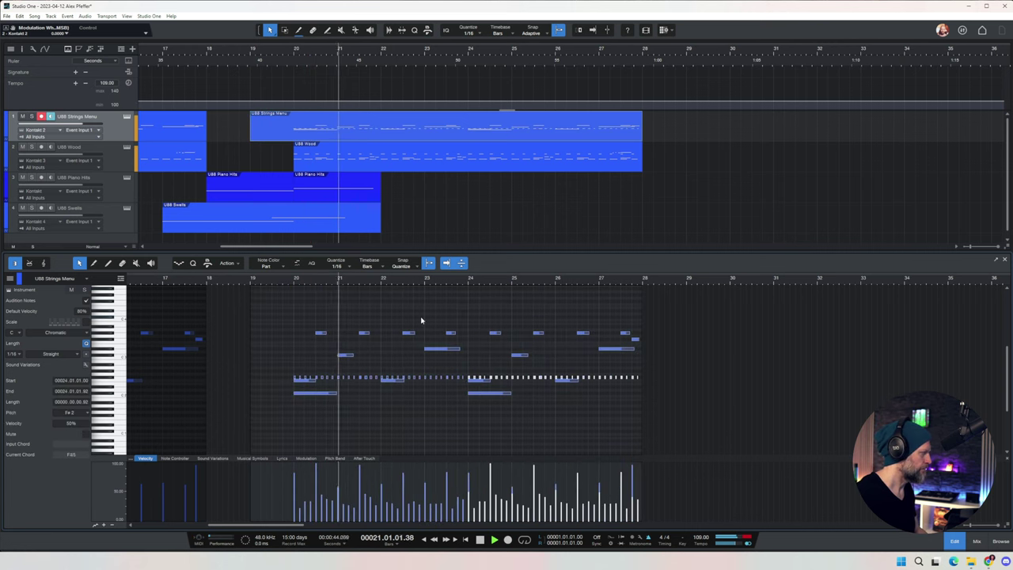
Split the U88 Strings Menu part at bar 20 and remove the empty section before it
click(431, 193)
key(3)
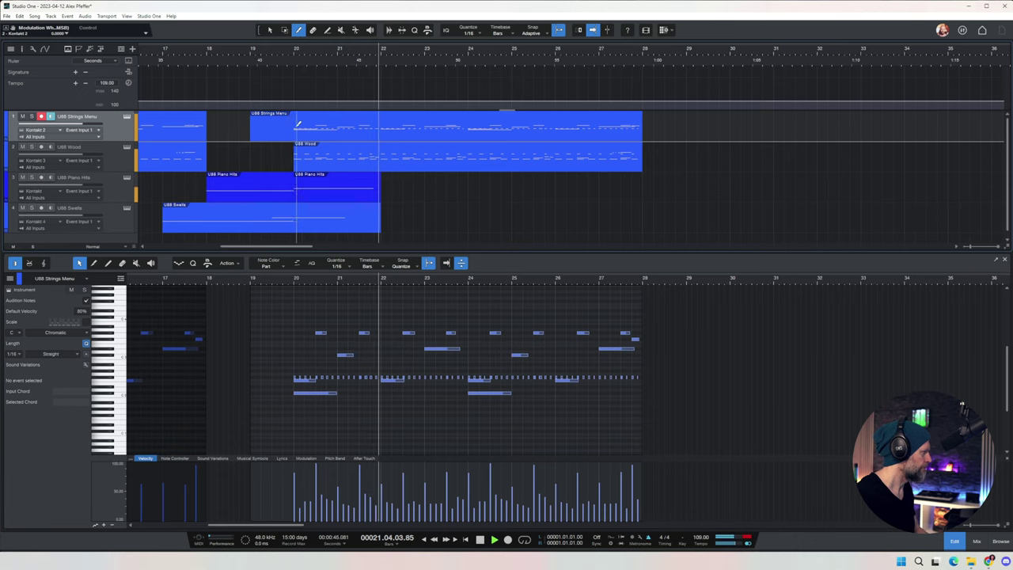
click(294, 126)
key(4)
click(279, 131)
key(1)
click(478, 216)
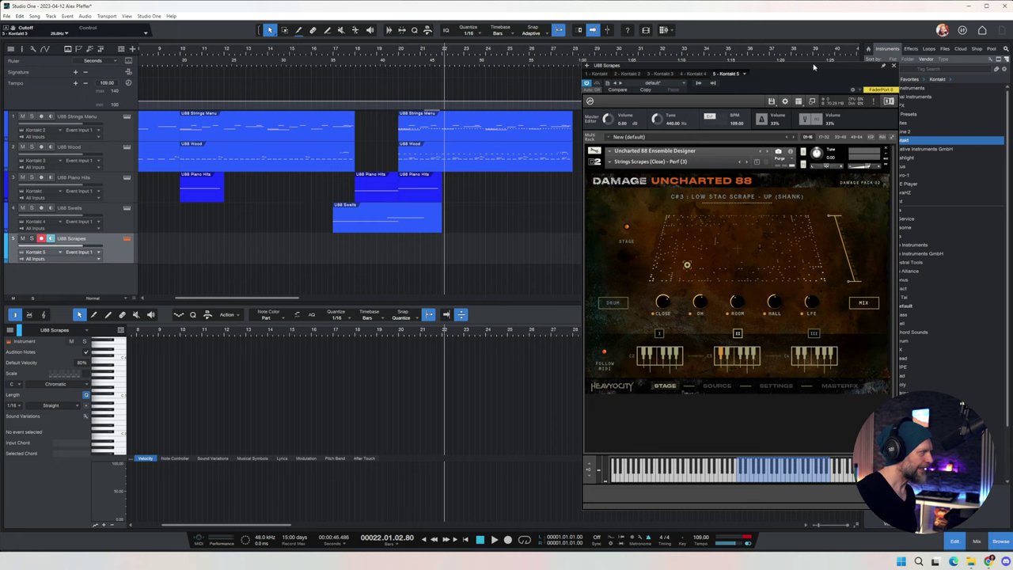
Set the U88 Scrapes MasterFX filter type to LP 2 and adjust its cutoff and resonance
drag(813, 66, 809, 66)
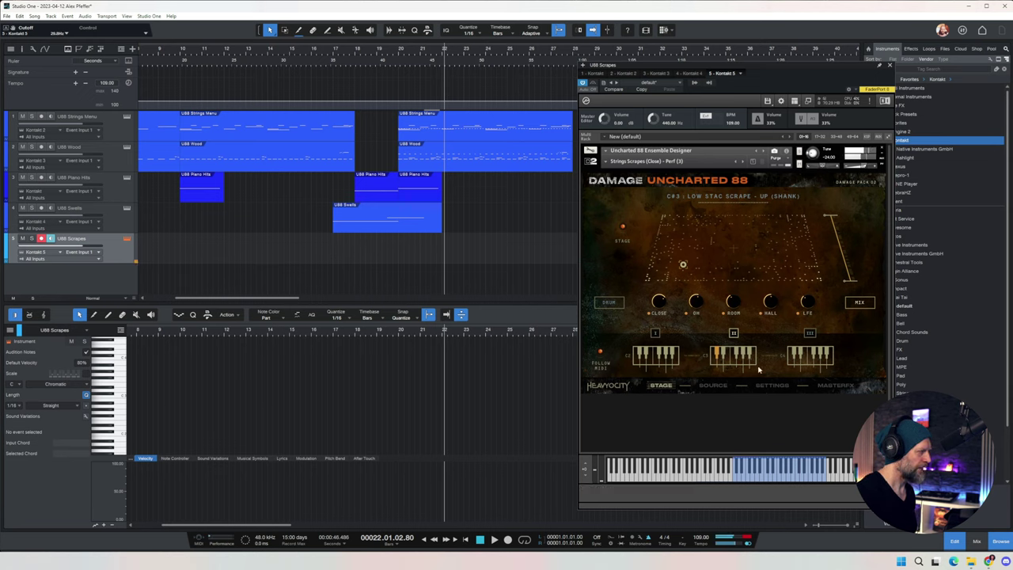
click(830, 387)
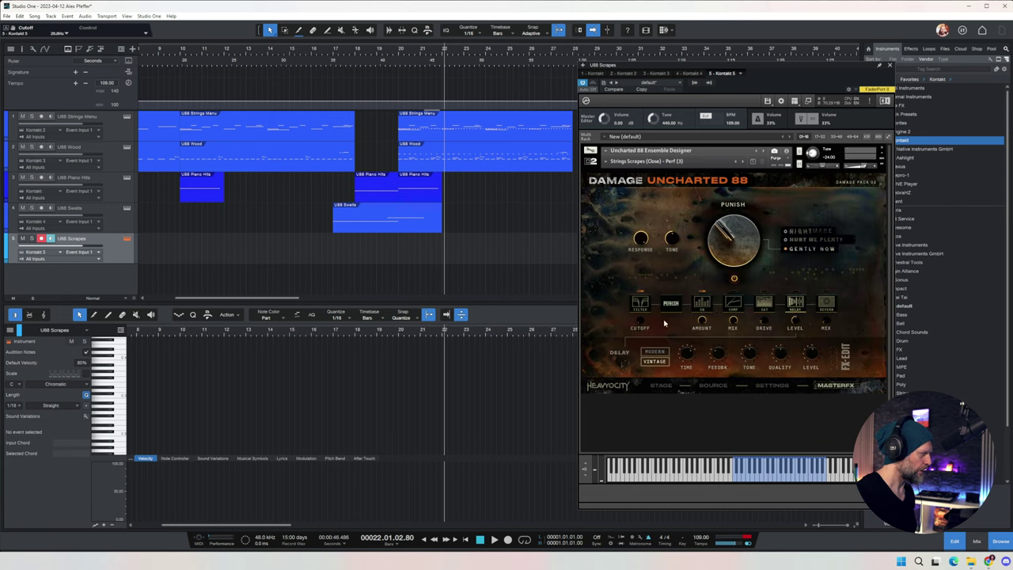
click(640, 303)
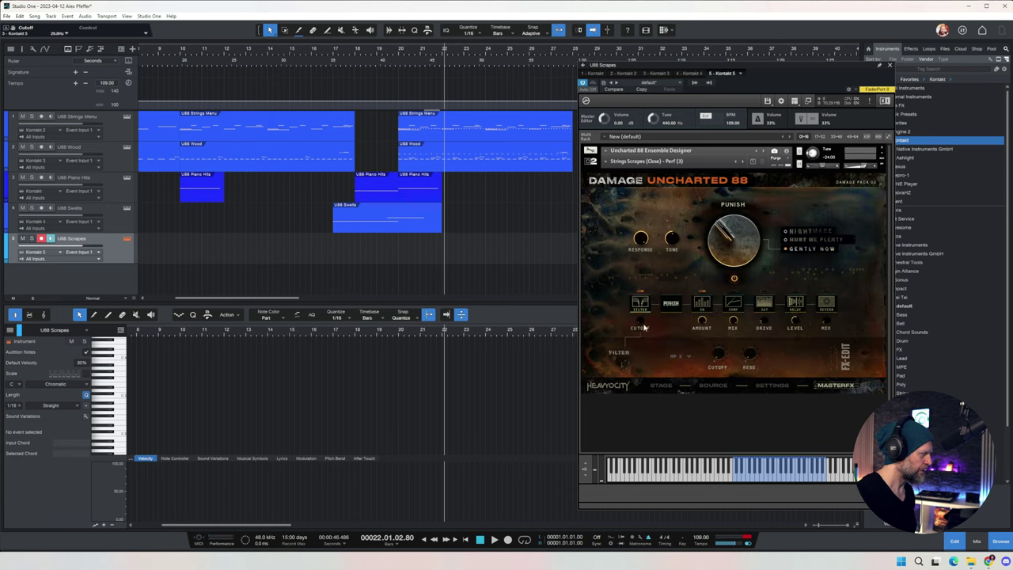
click(680, 357)
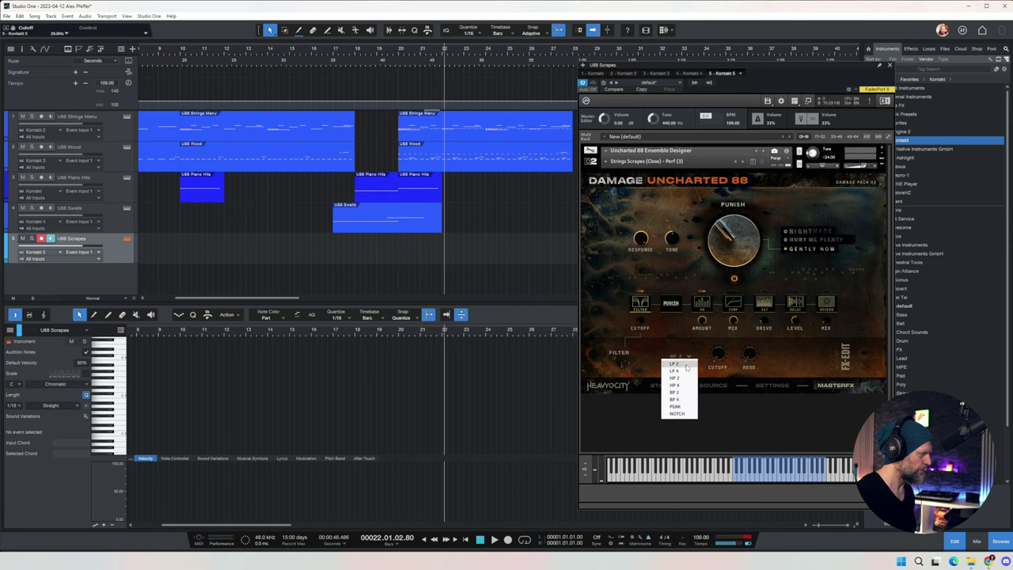
click(684, 364)
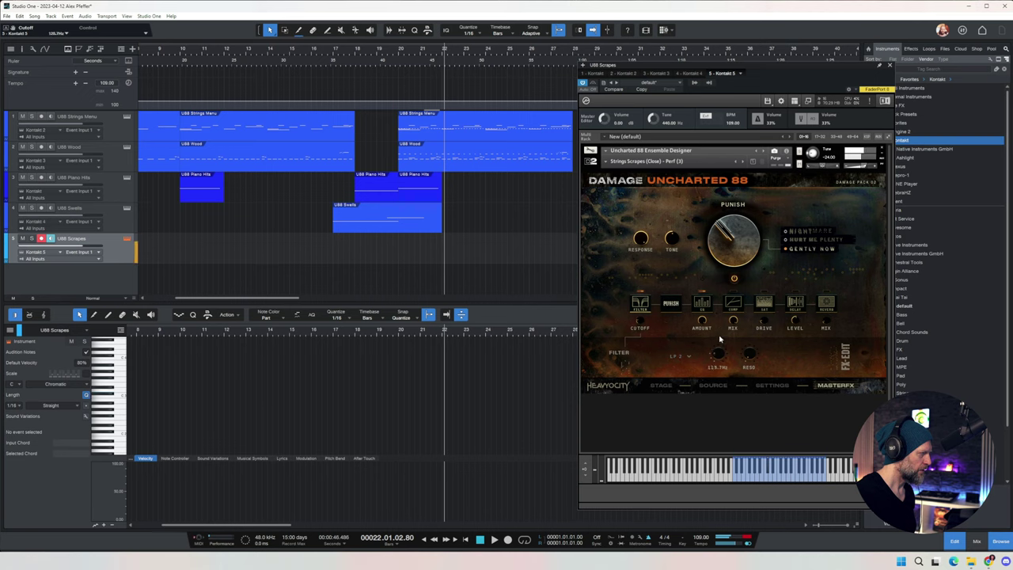
drag(718, 352, 717, 318)
mouse_move(749, 353)
mouse_down()
mouse_move(749, 337)
mouse_move(748, 348)
mouse_up()
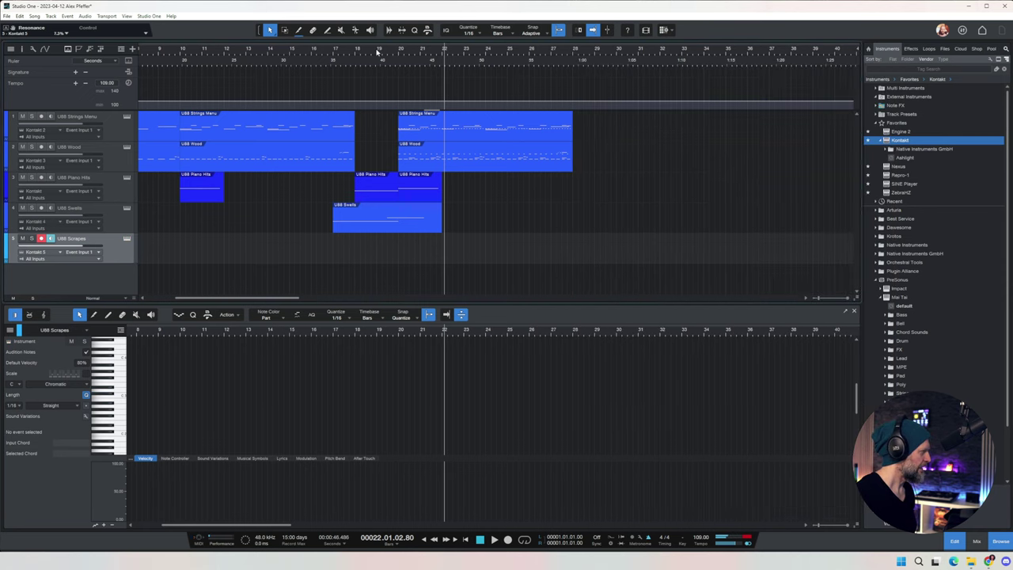
Record a scrape pattern on the U88 Scrapes track for the section from bar 20, starting the take at bar 19
click(377, 50)
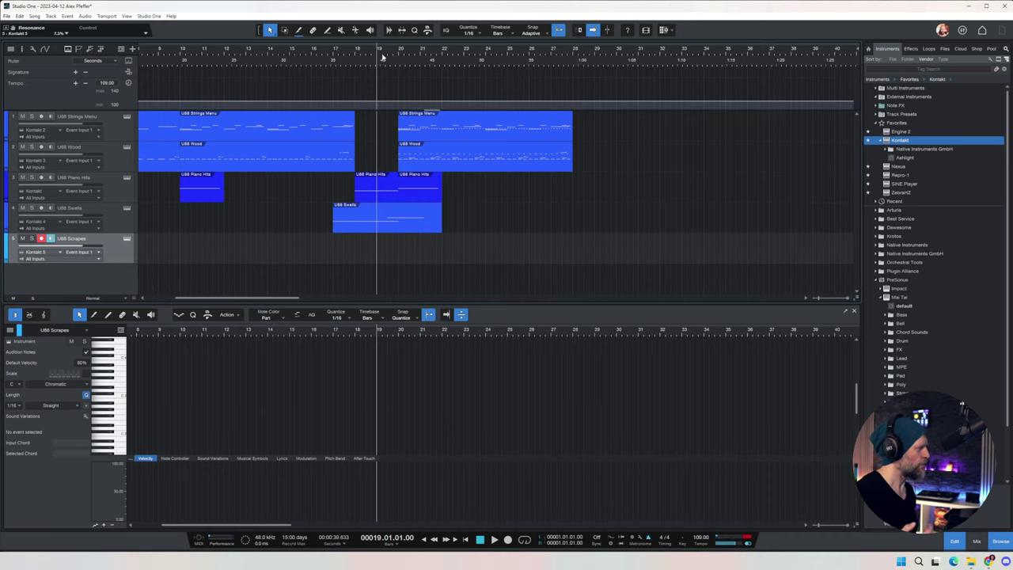
key(KP_Multiply)
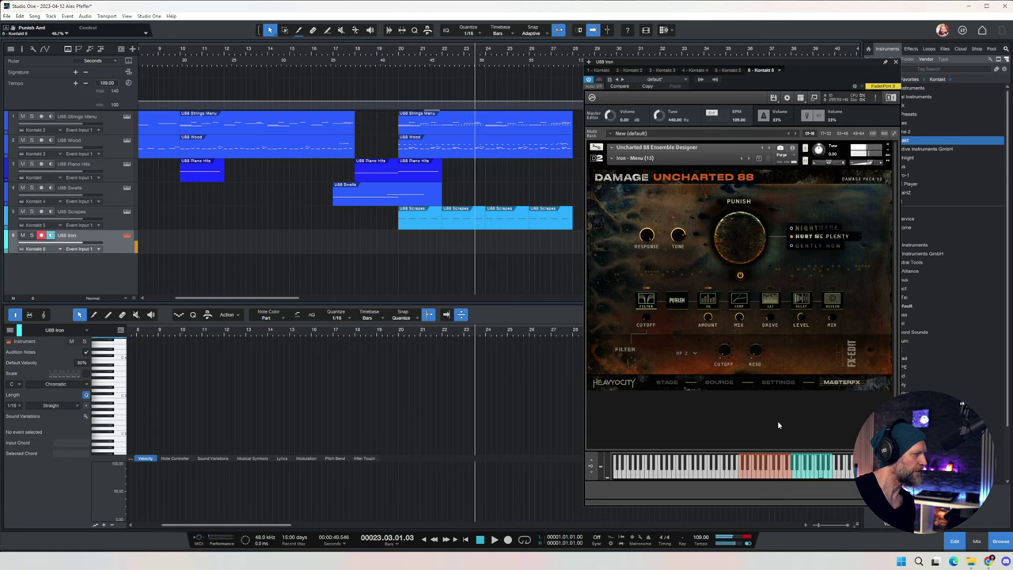
Increase the Punish amount of U88 Iron, then record an iron hit in the bar 20 section and repeat it through bar 27
mouse_move(739, 244)
mouse_down()
mouse_move(737, 205)
mouse_move(744, 233)
mouse_up()
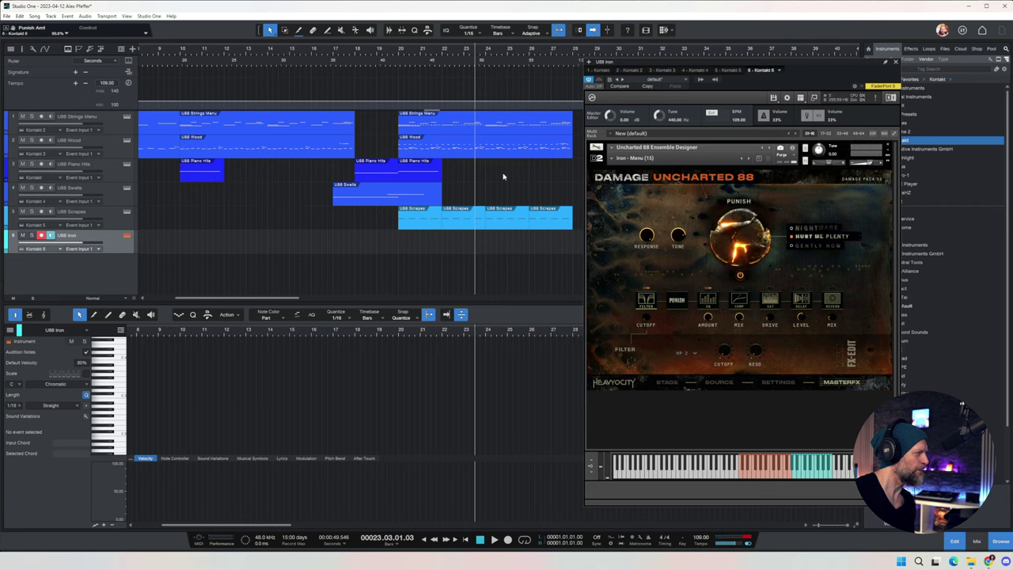
click(389, 54)
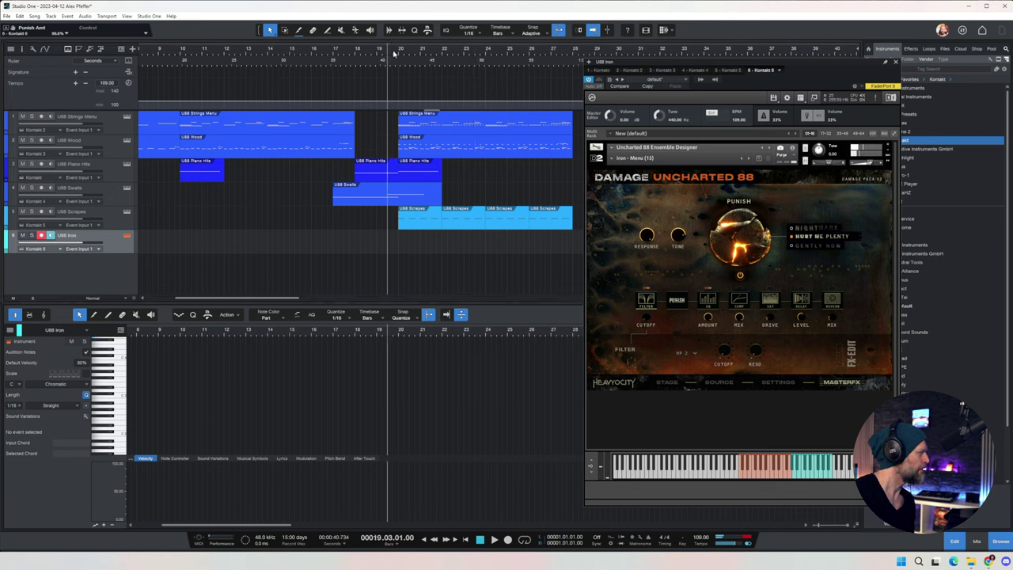
key(KP_Multiply)
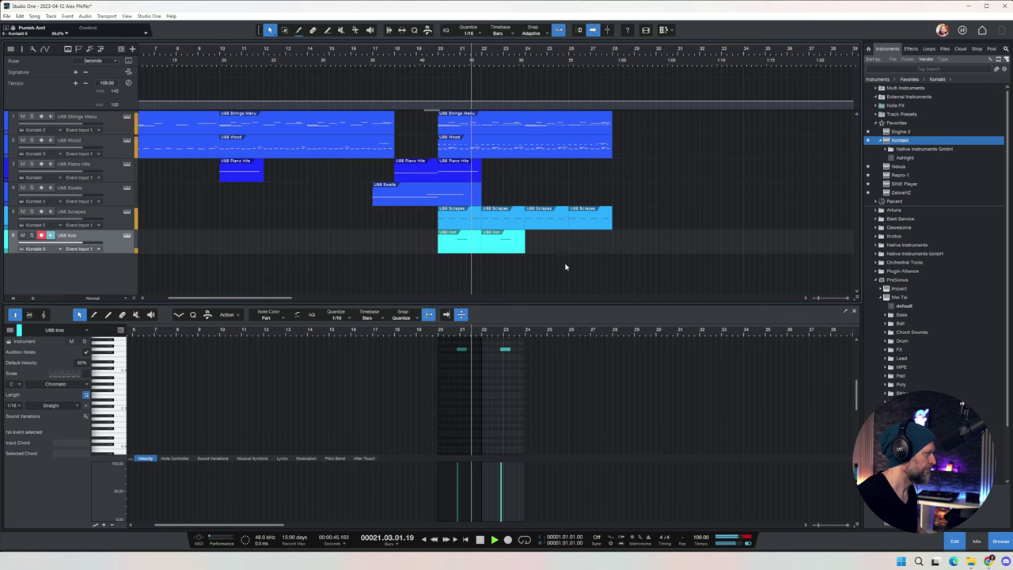
key(d)
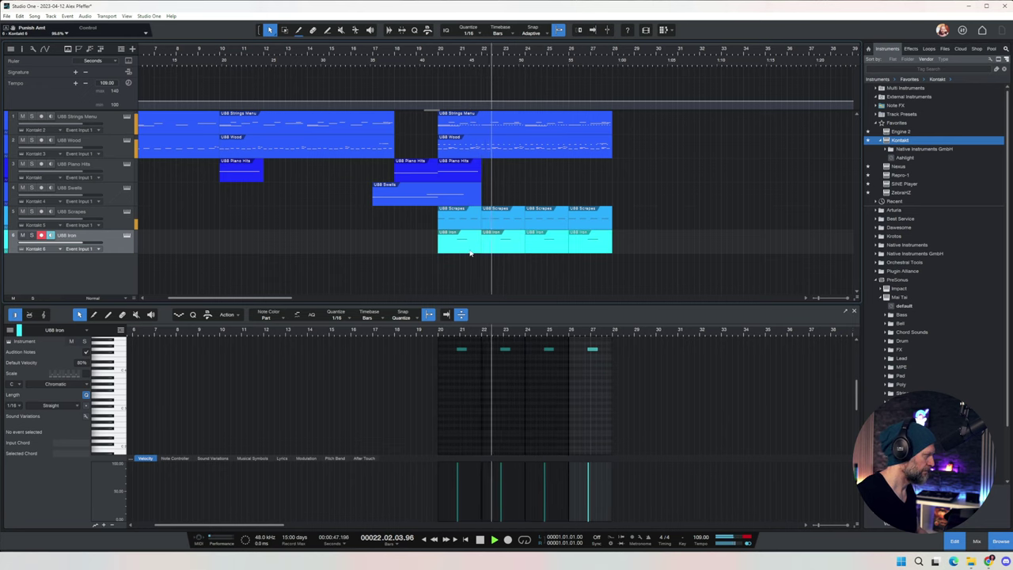
Duplicate the strings, wood, piano hit, scrapes and iron parts of the bar 20 section to bar 28
key(space)
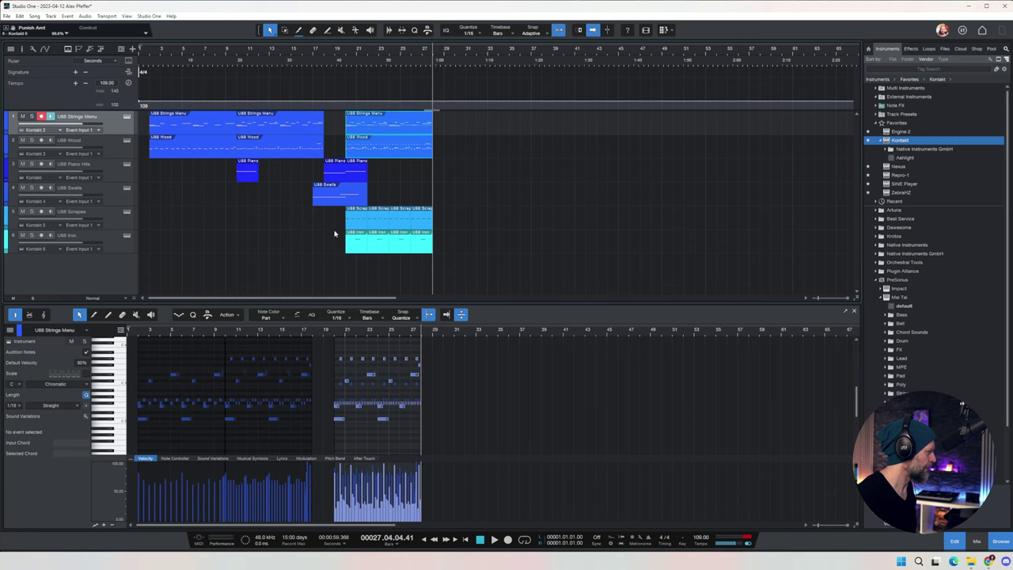
key(d)
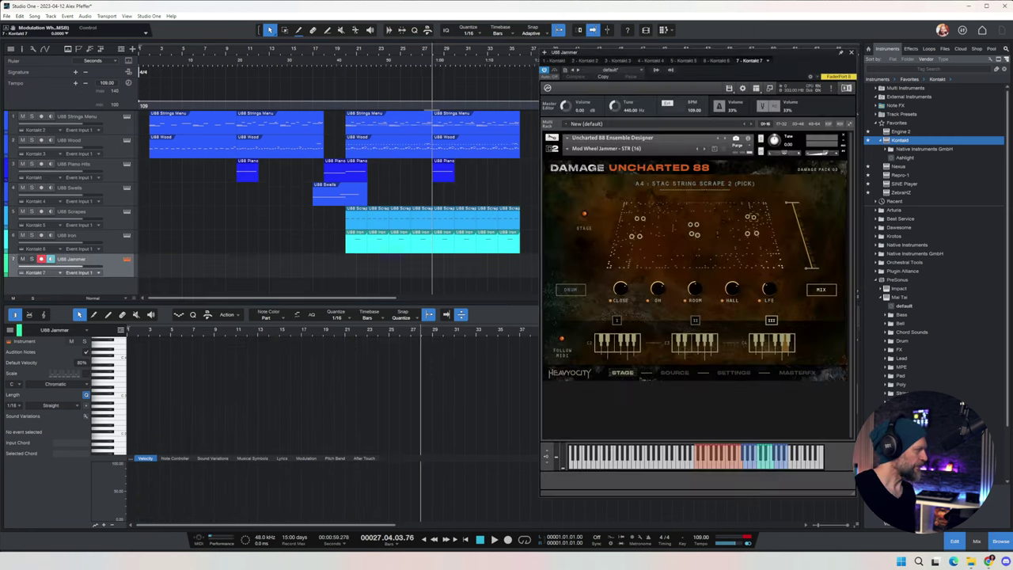
Record a string scrape pattern from bar 28 on the U88 Jammer track and play it back
key(minus)
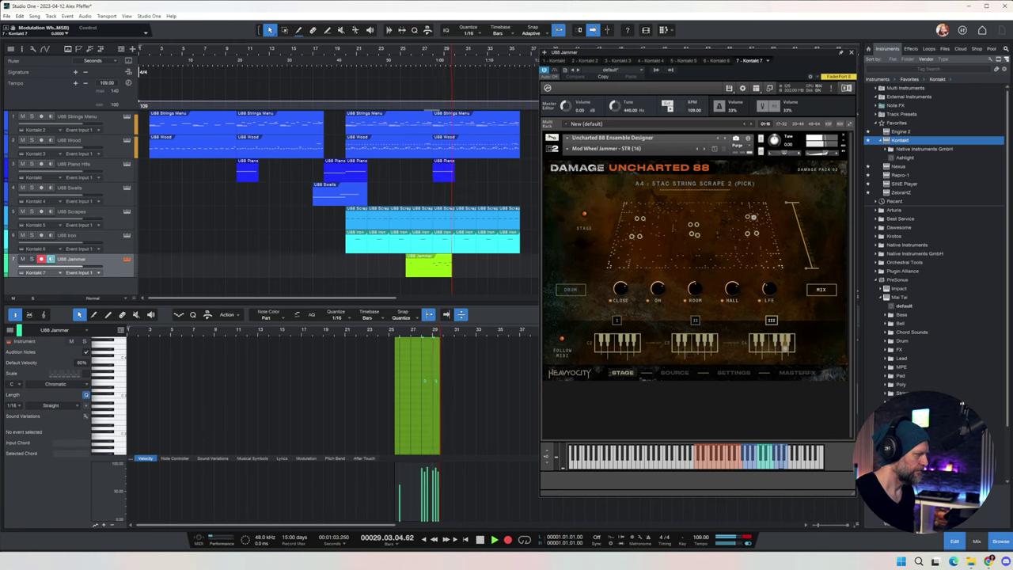
key(space)
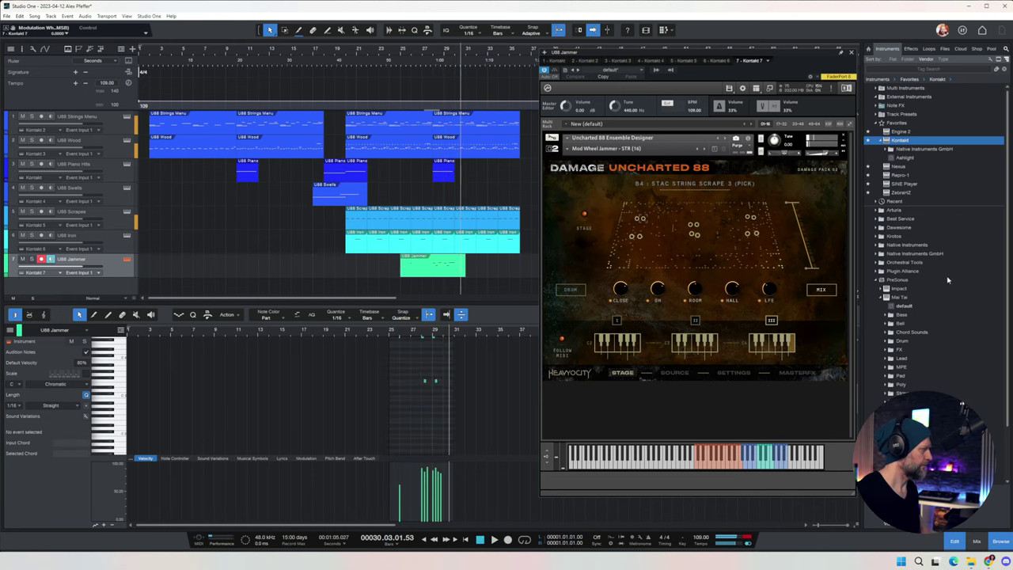
key(e)
key(e)
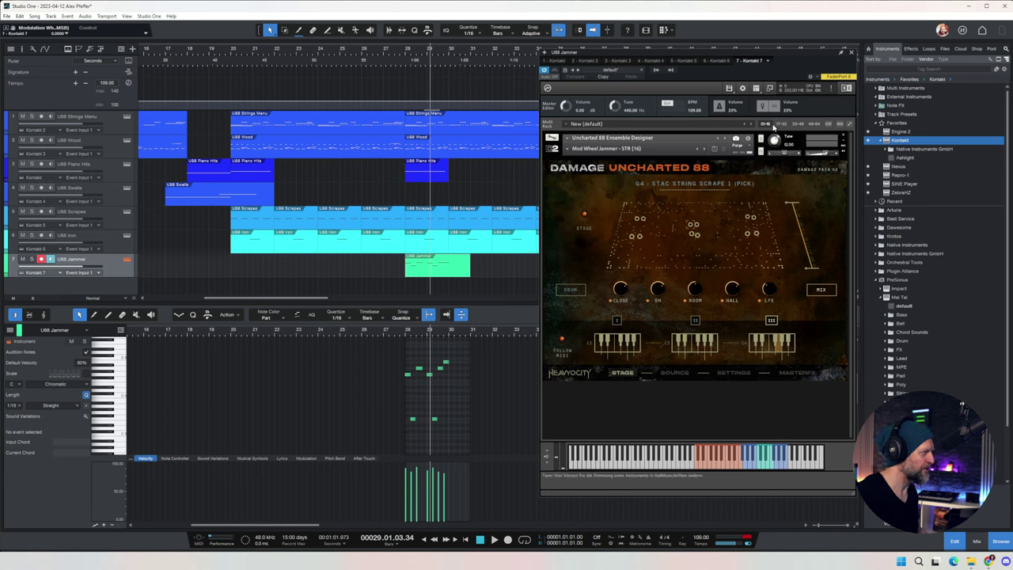
click(406, 67)
key(space)
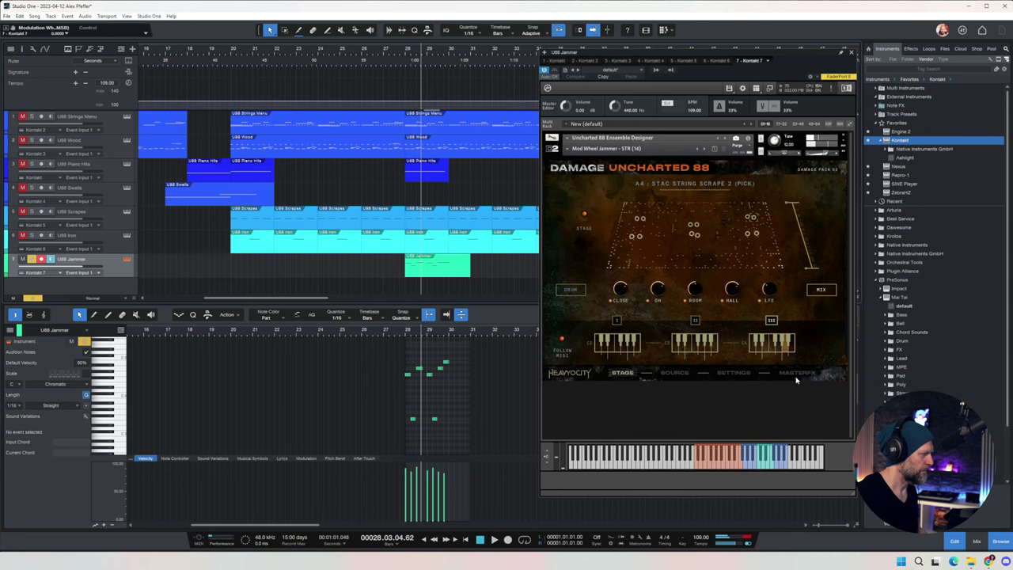
Set the U88 Jammer Punish effect to Nightmare mode, raise its amount strongly and listen to the part
click(810, 374)
drag(708, 228, 695, 144)
click(752, 220)
drag(694, 225, 695, 154)
key(space)
scroll(475, 273, down, 2)
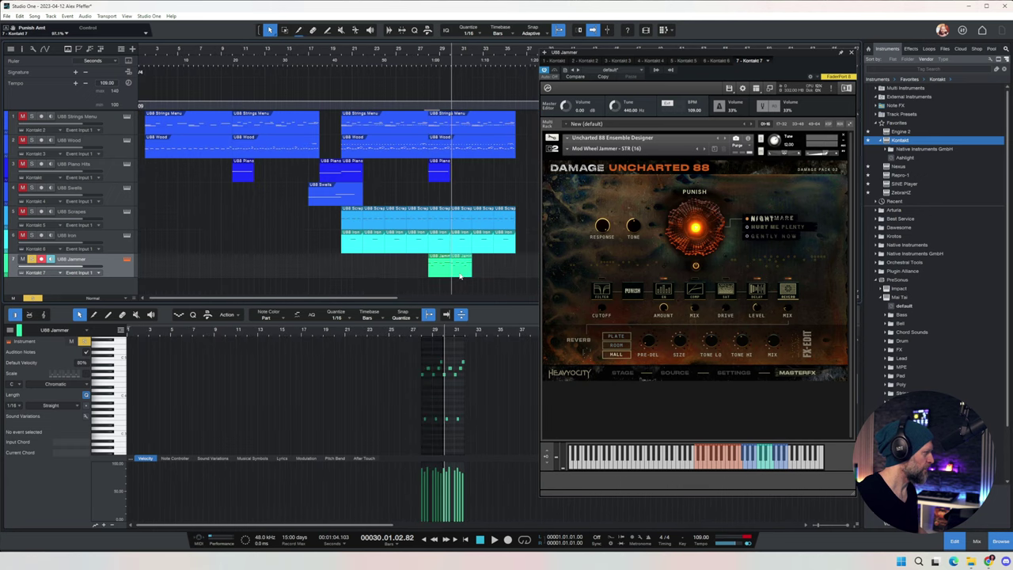
Play back the section from just before bar 28 and adjust the U88 Jammer channel level in the mixer
click(422, 52)
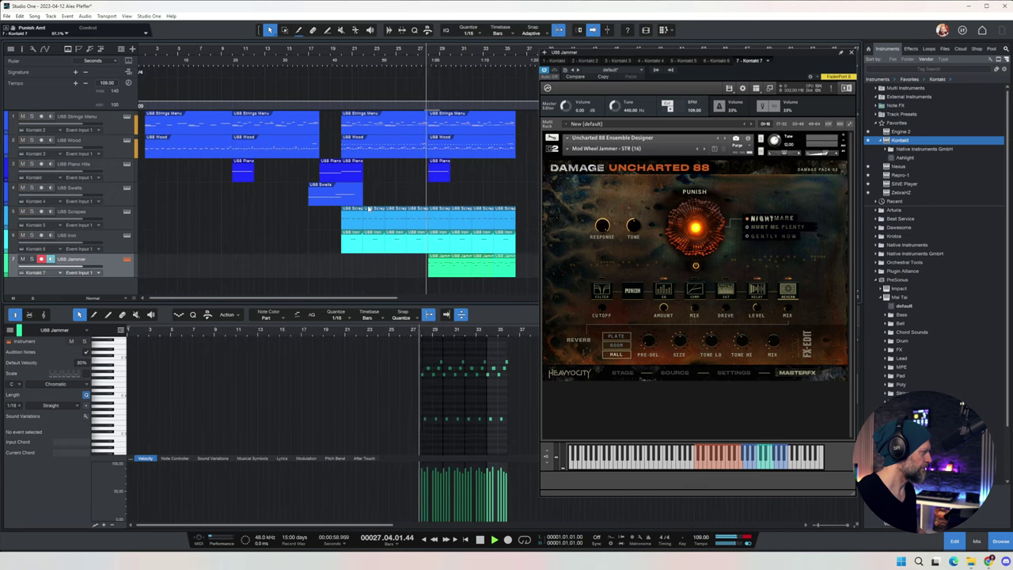
key(F11)
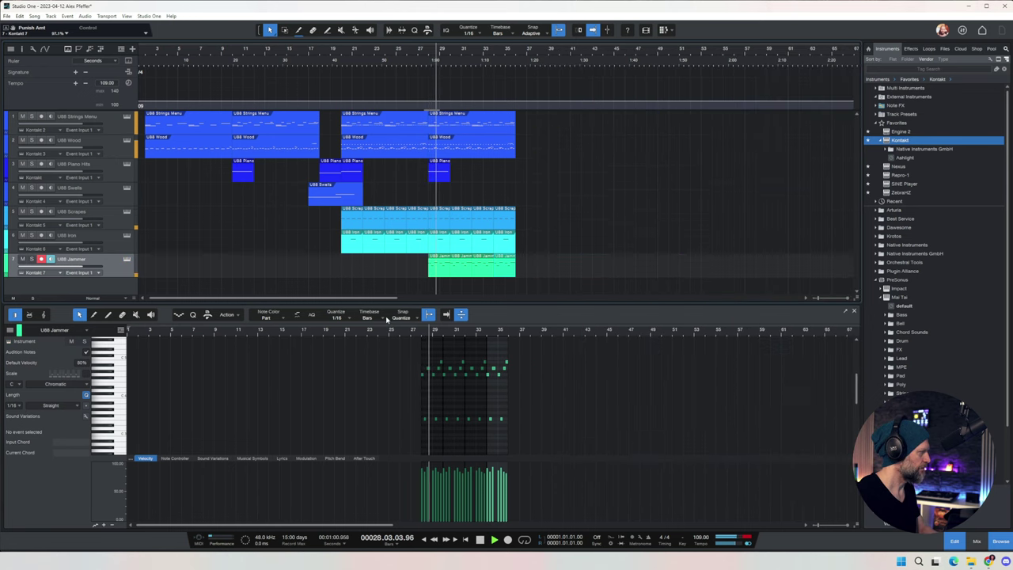
key(F3)
drag(399, 437, 399, 444)
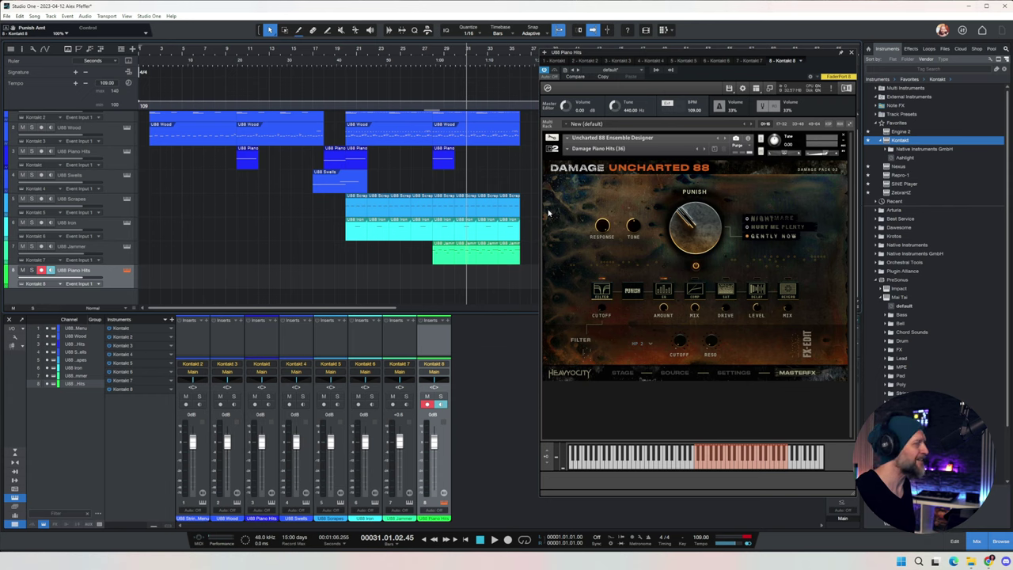
Record piano hits from bar 32 on the second U88 Piano Hits track
key(KP_Multiply)
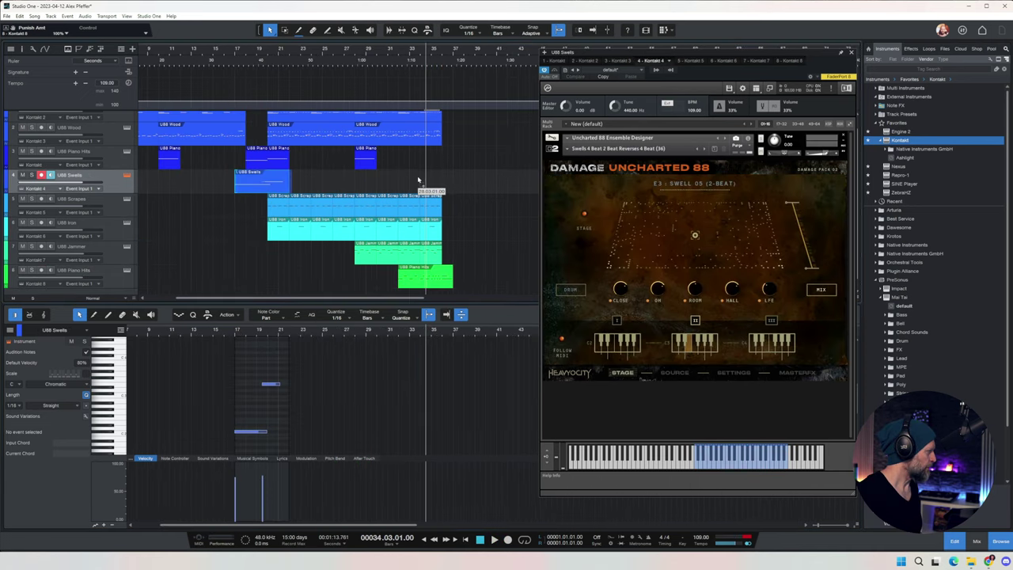
Copy the U88 Swells part from bar 17 to bar 33 and remove the first, lower note from the copy
drag(258, 178, 432, 183)
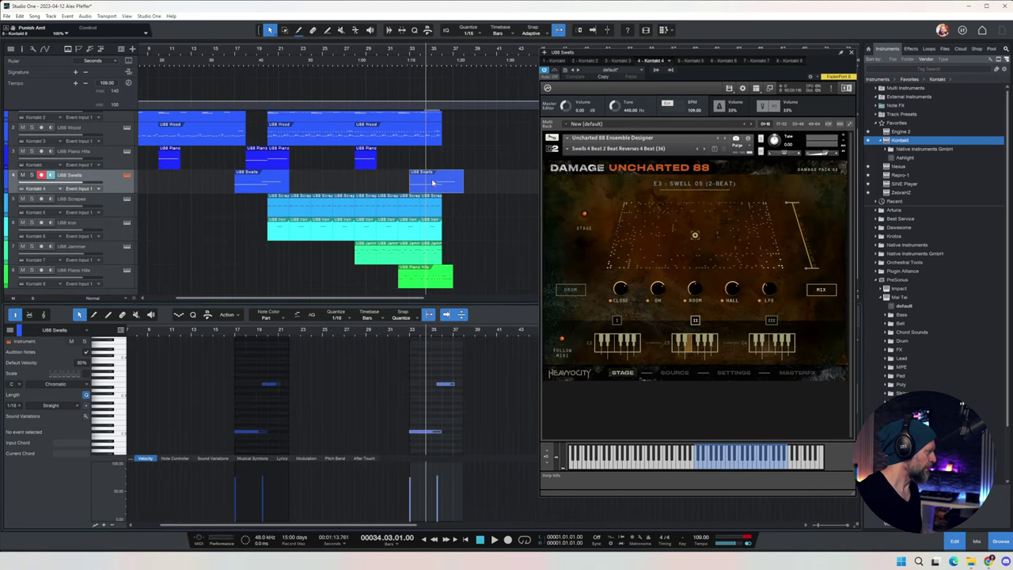
click(429, 432)
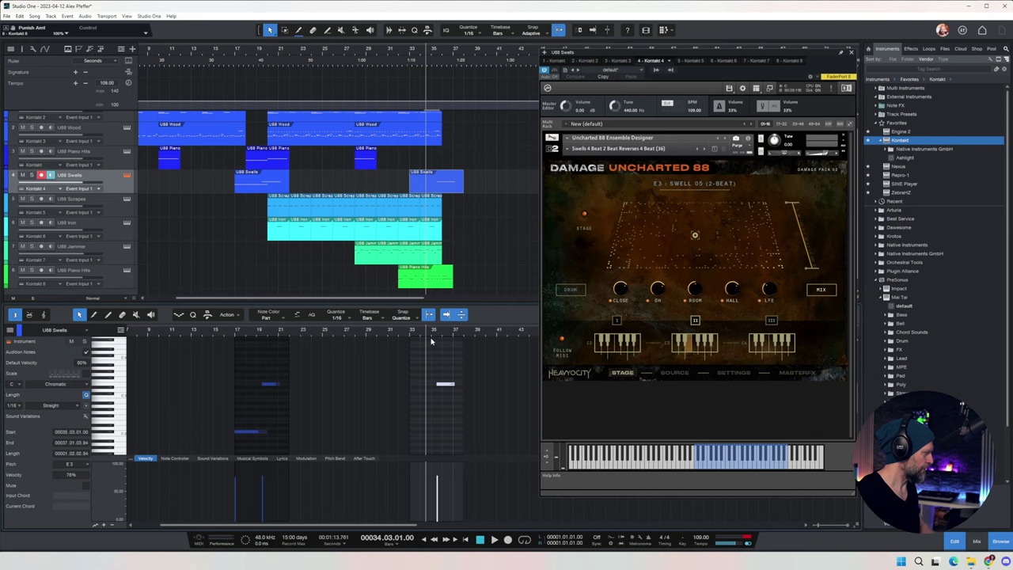